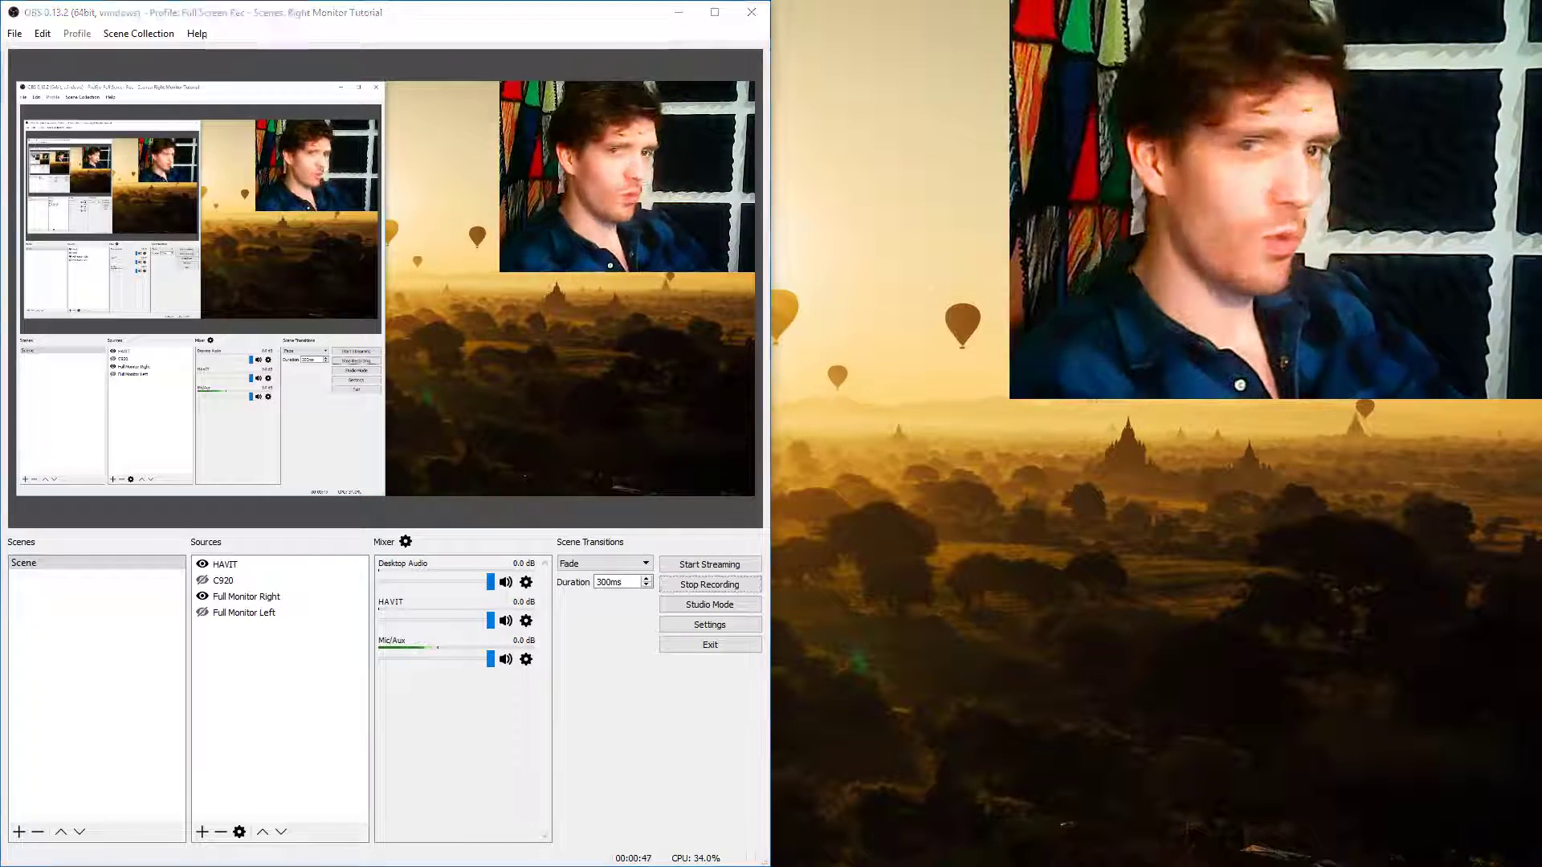
Preview the Star.png mask image, then open the Filters window for the HAVIT webcam
key("alt+Tab")
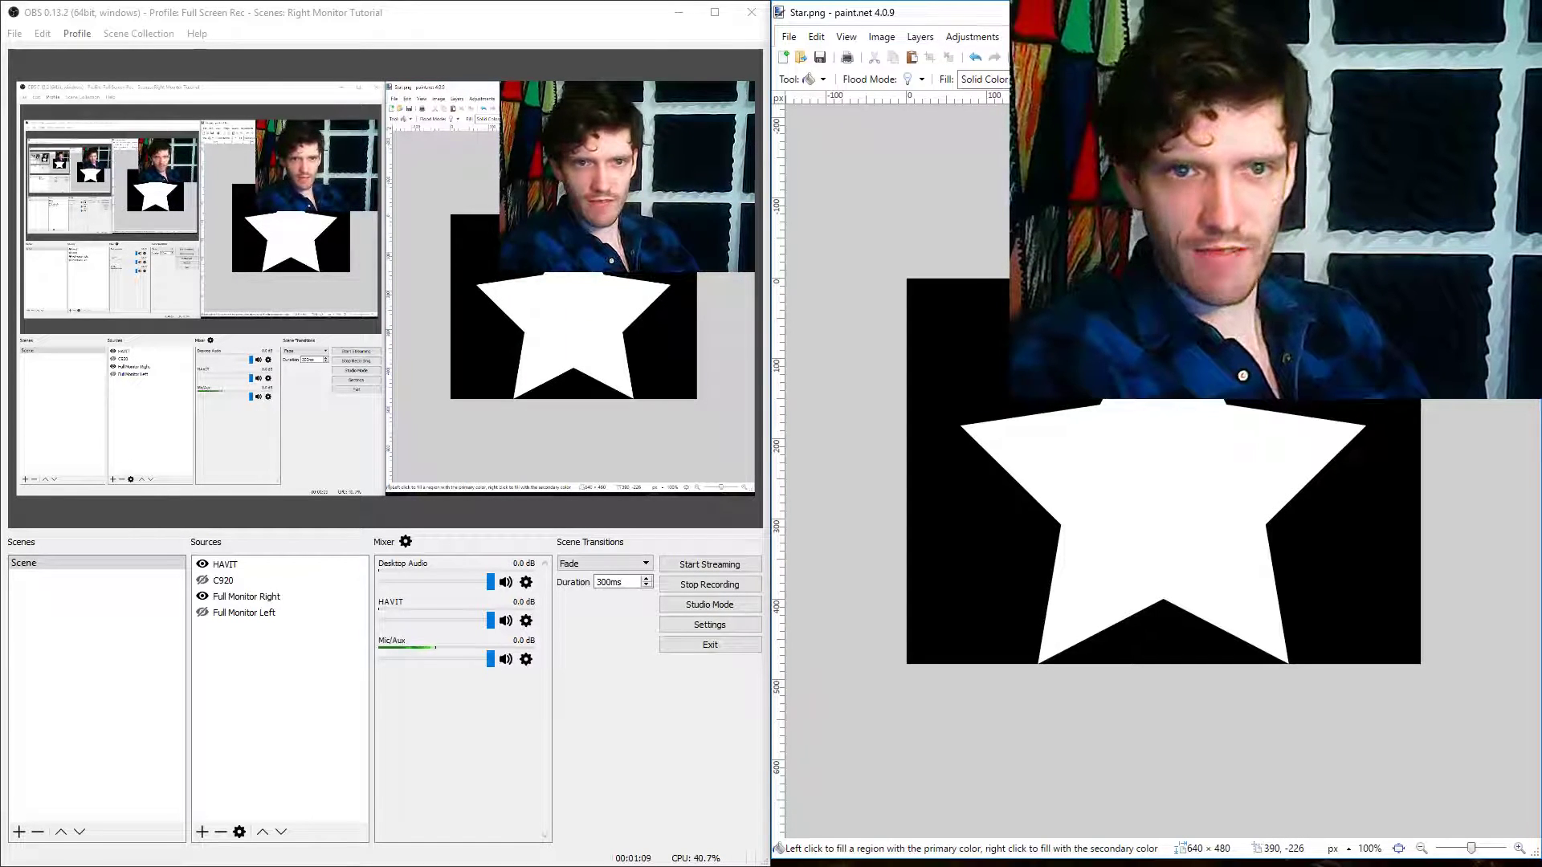
key("alt+F4")
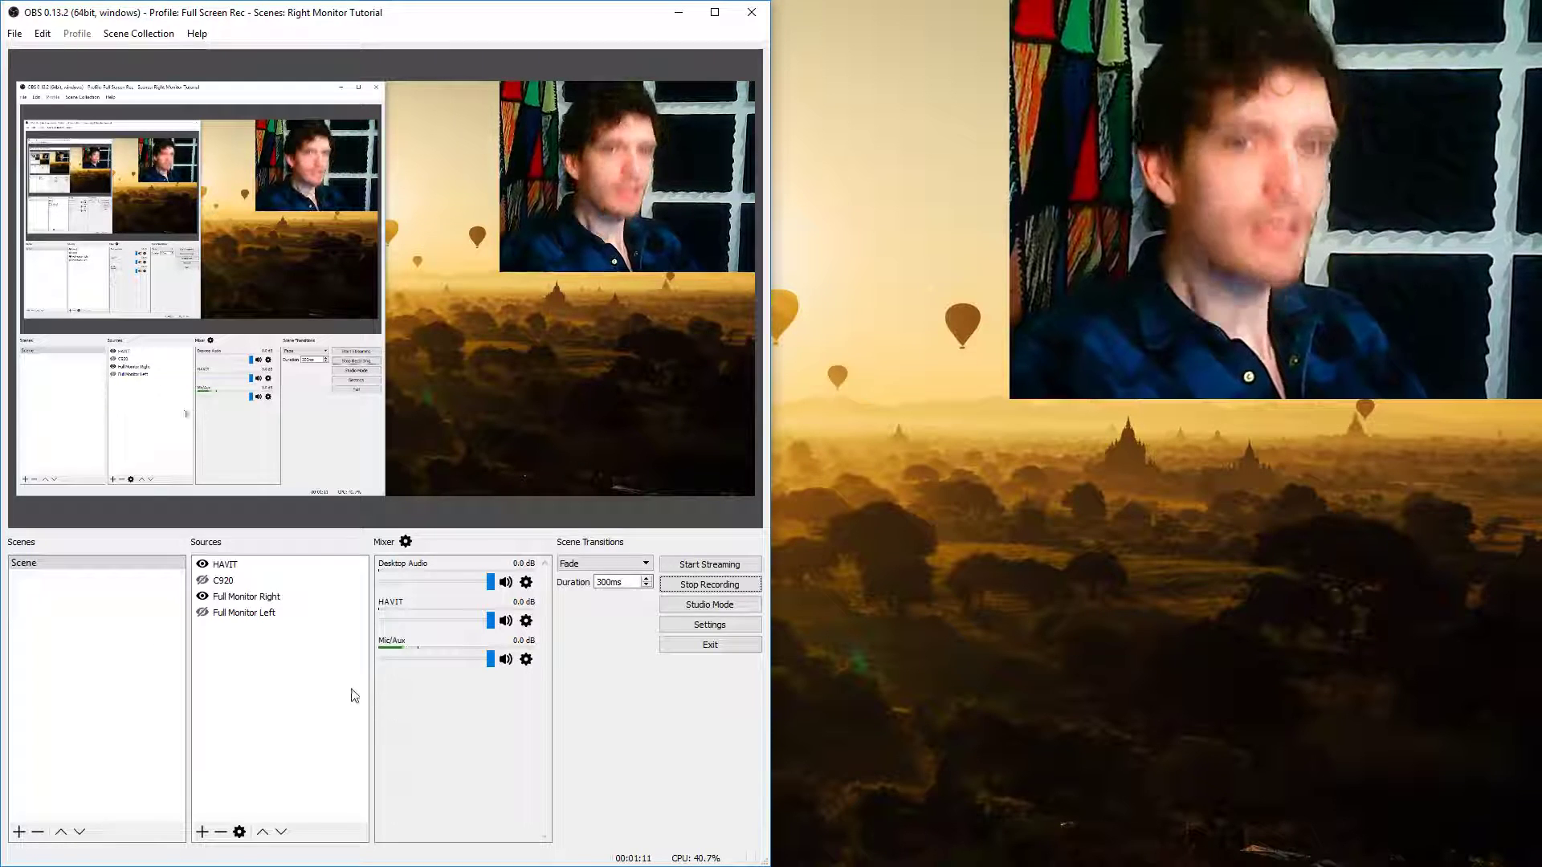
right_click(229, 570)
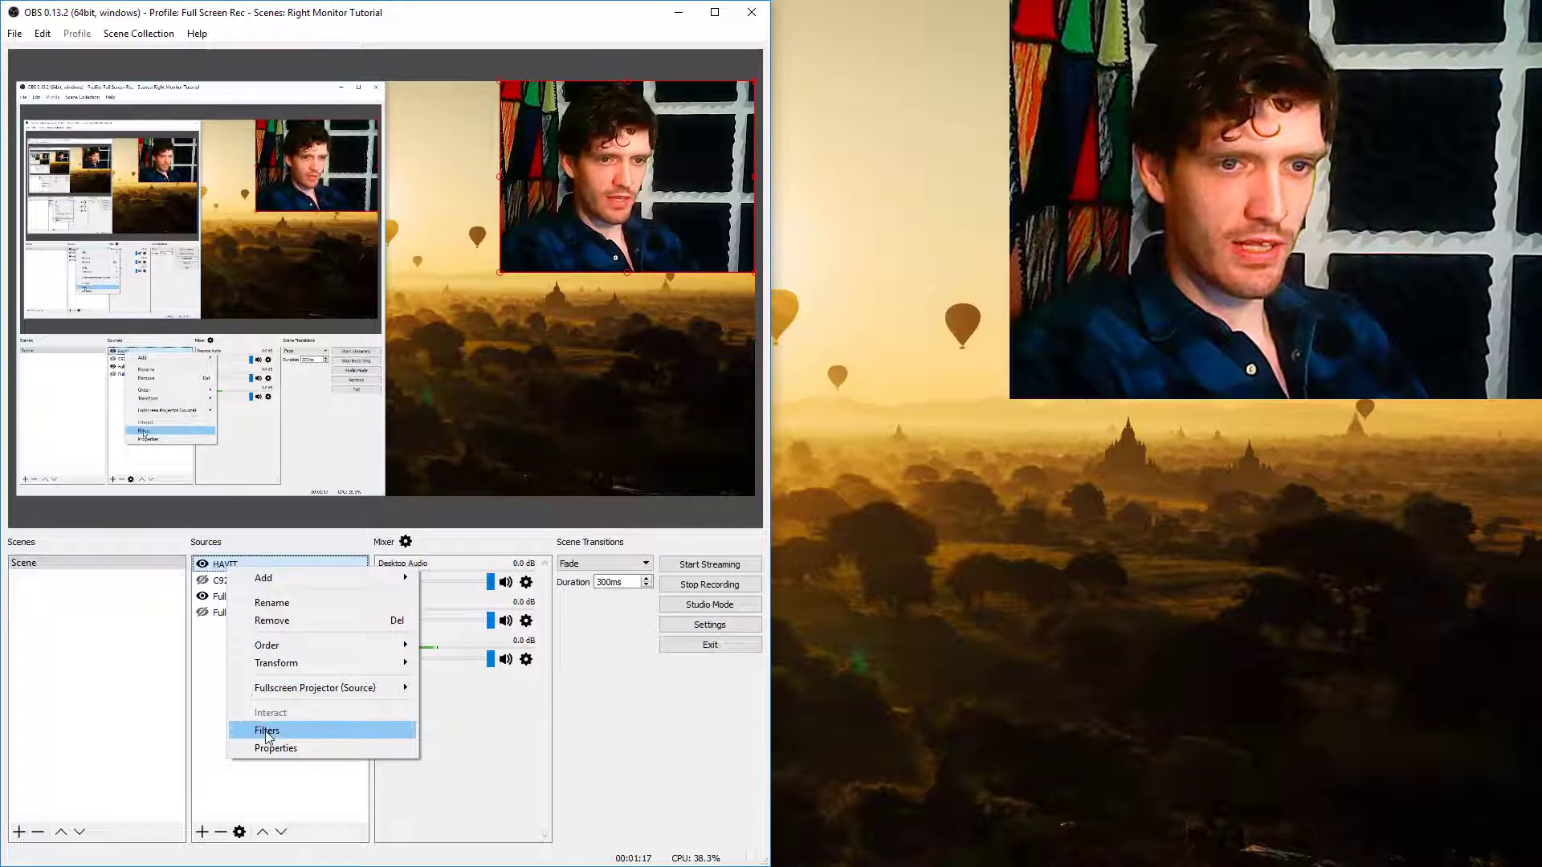
left_click(219, 692)
right_click(230, 569)
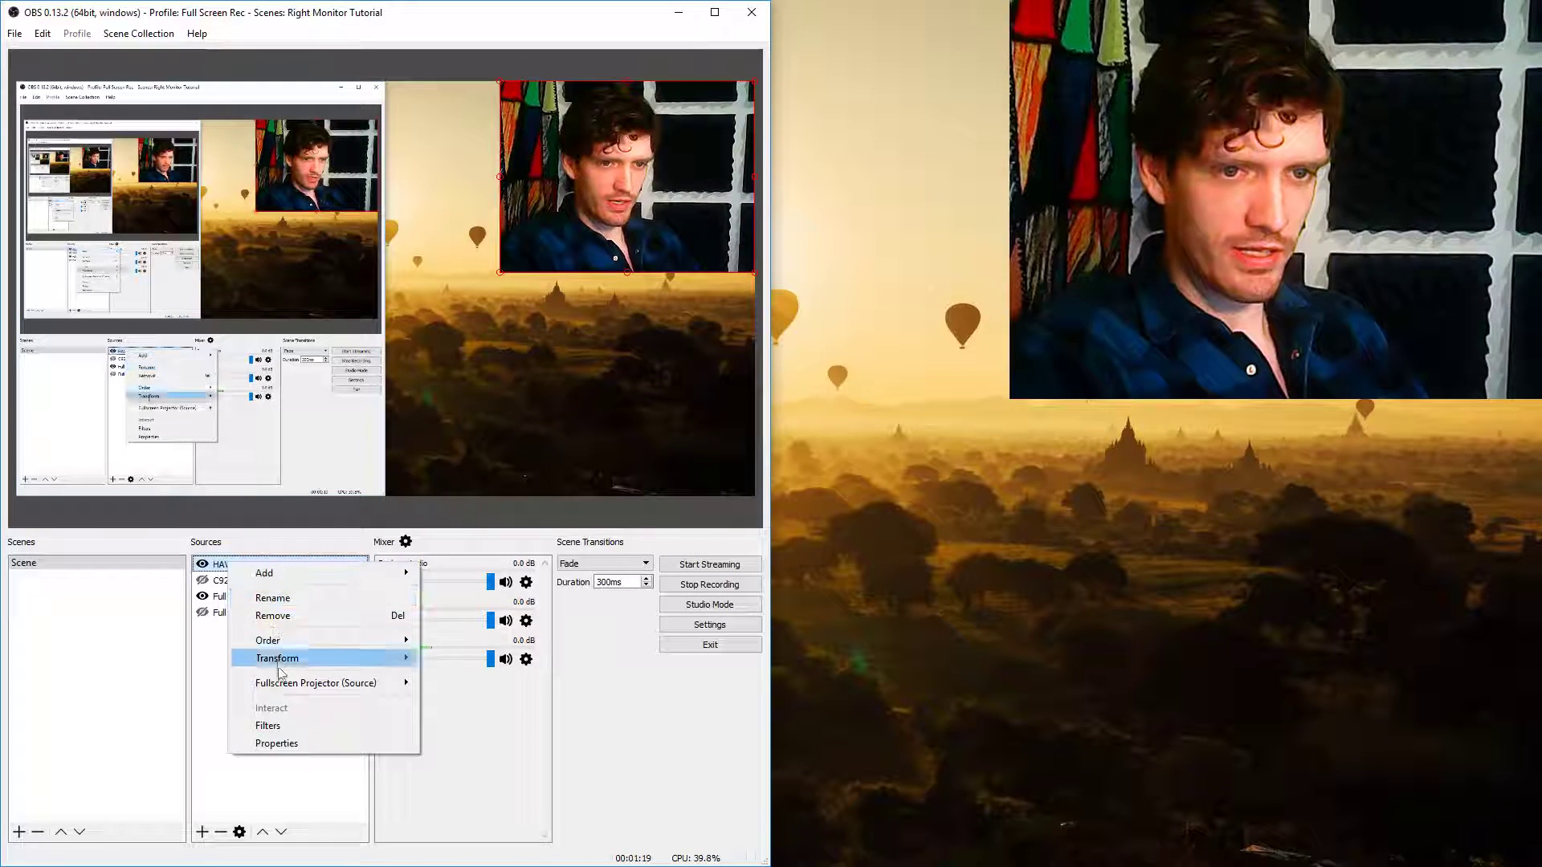
left_click(269, 726)
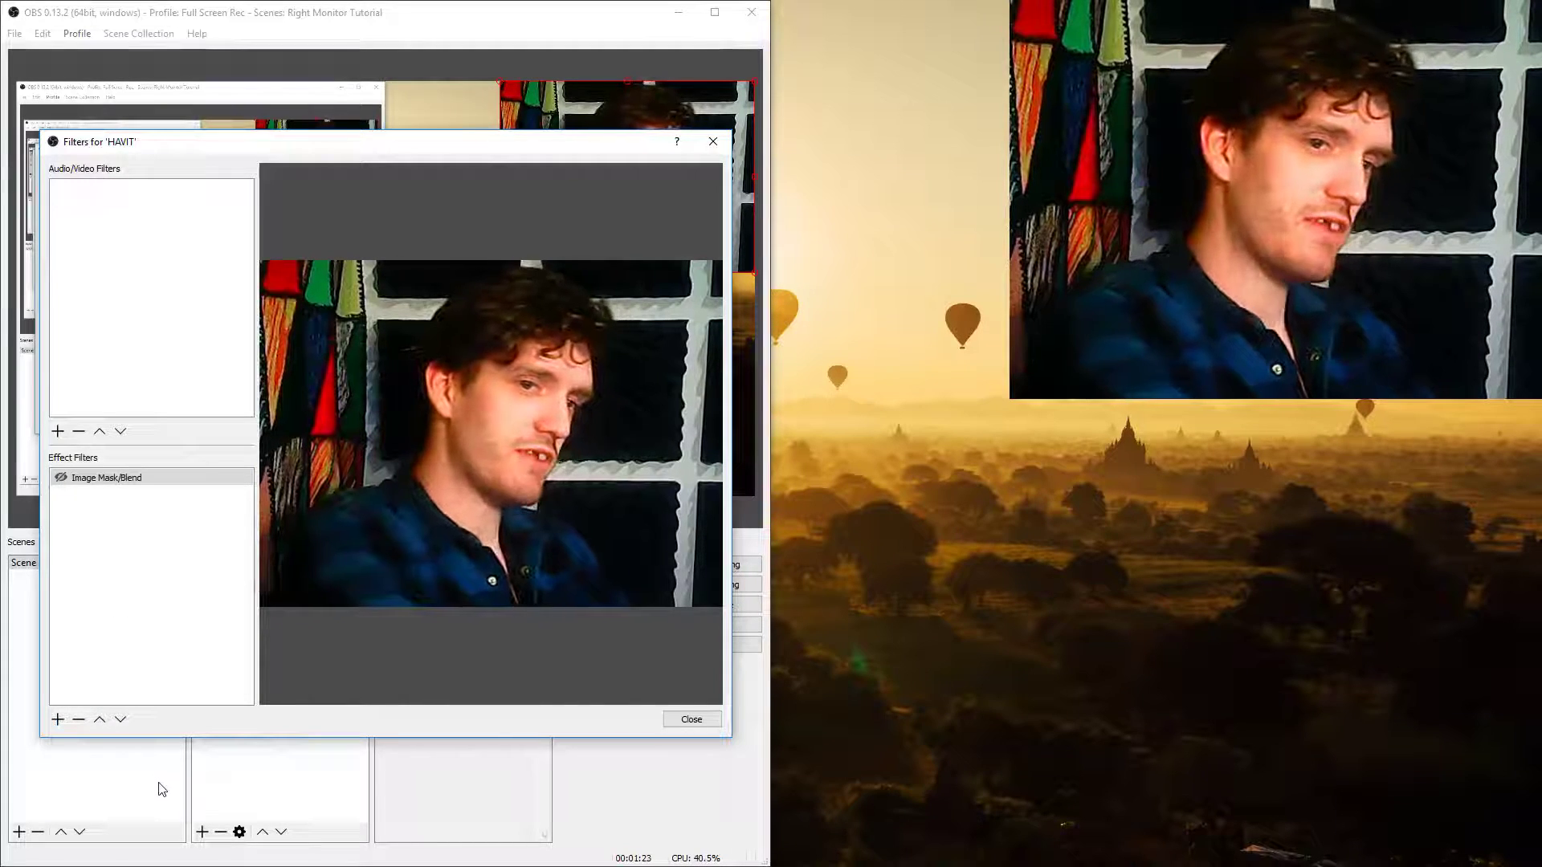
Add an Image Mask/Blend effect filter named 'Image Mask/Blend tutorial'
left_click(58, 721)
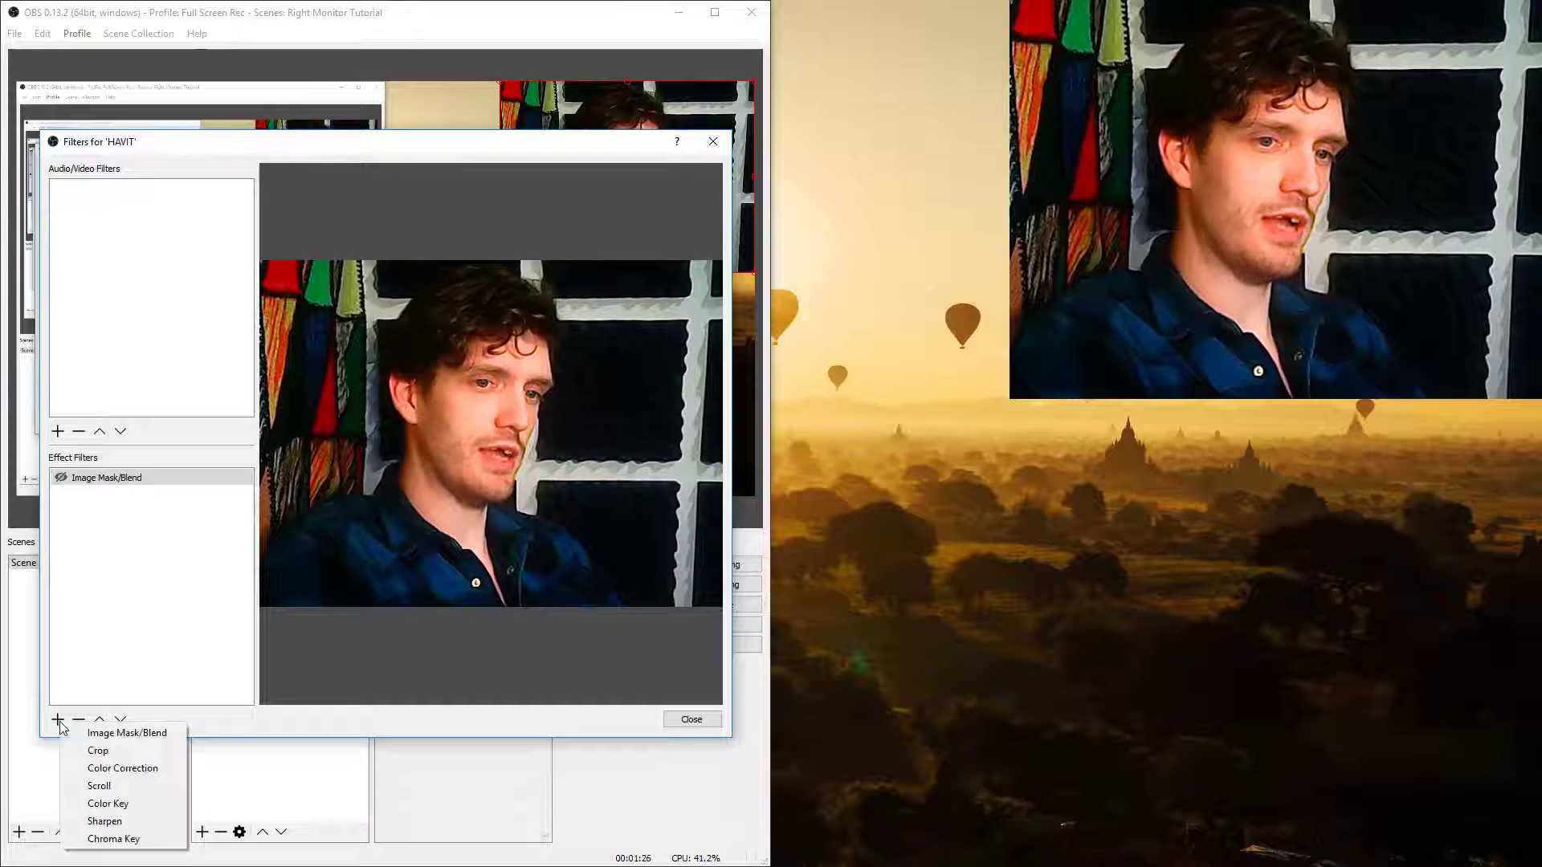
left_click(106, 735)
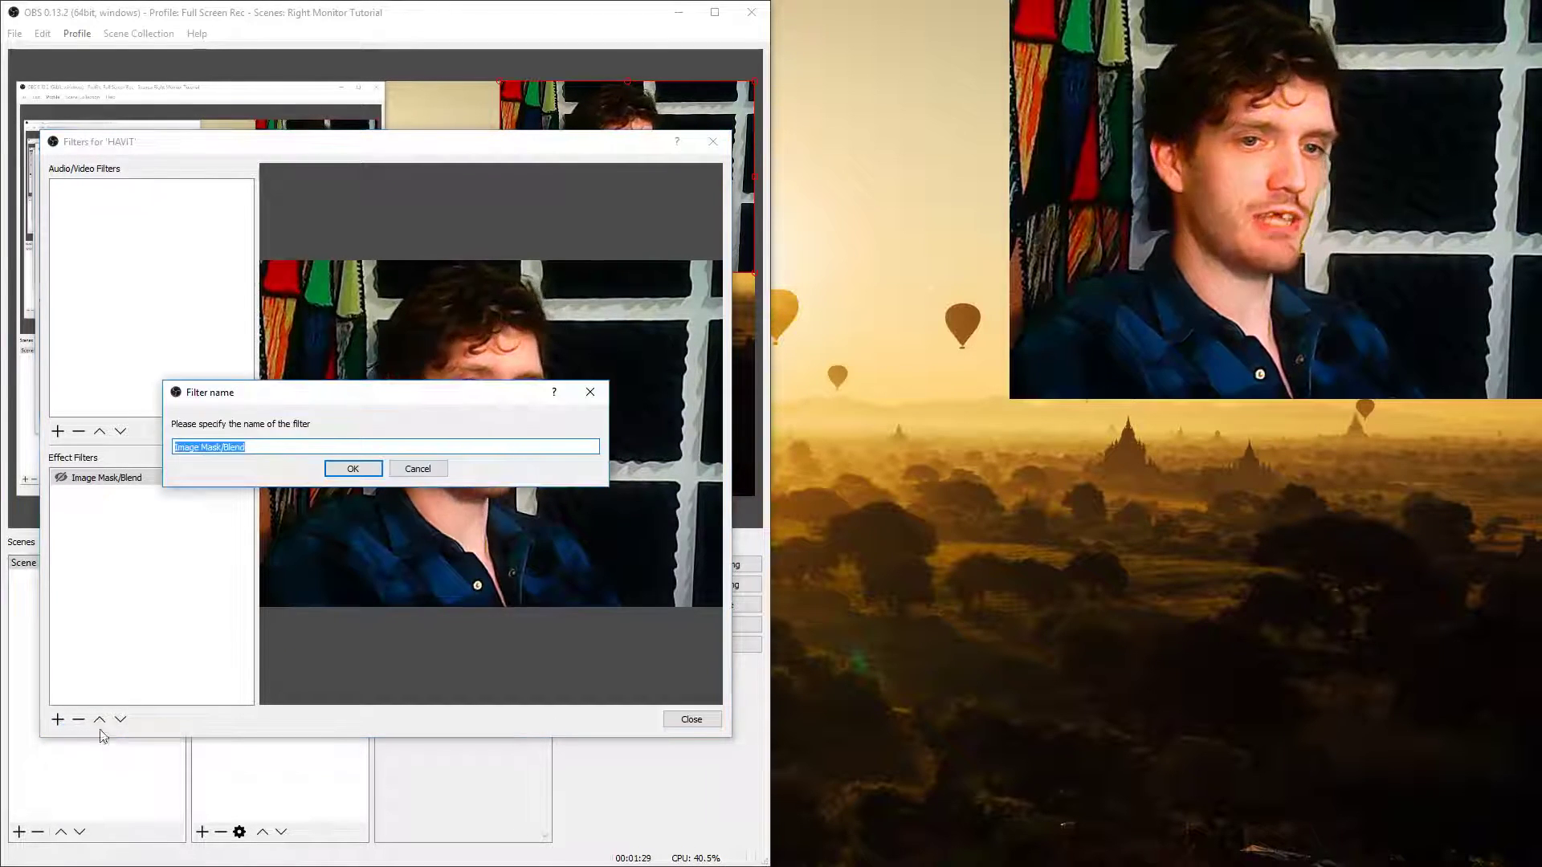
left_click(278, 447)
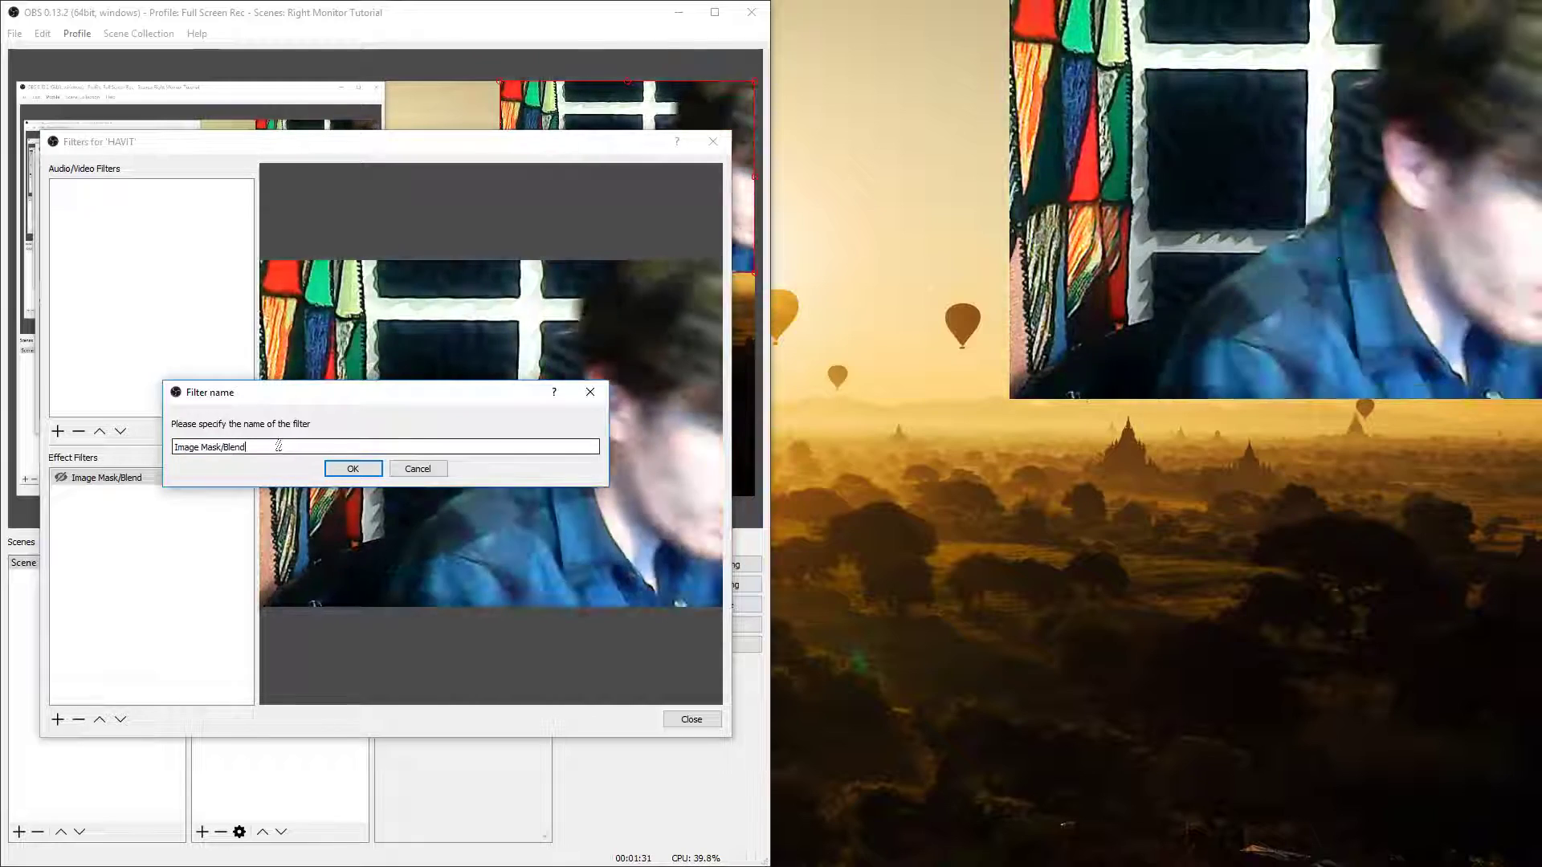
type("tut")
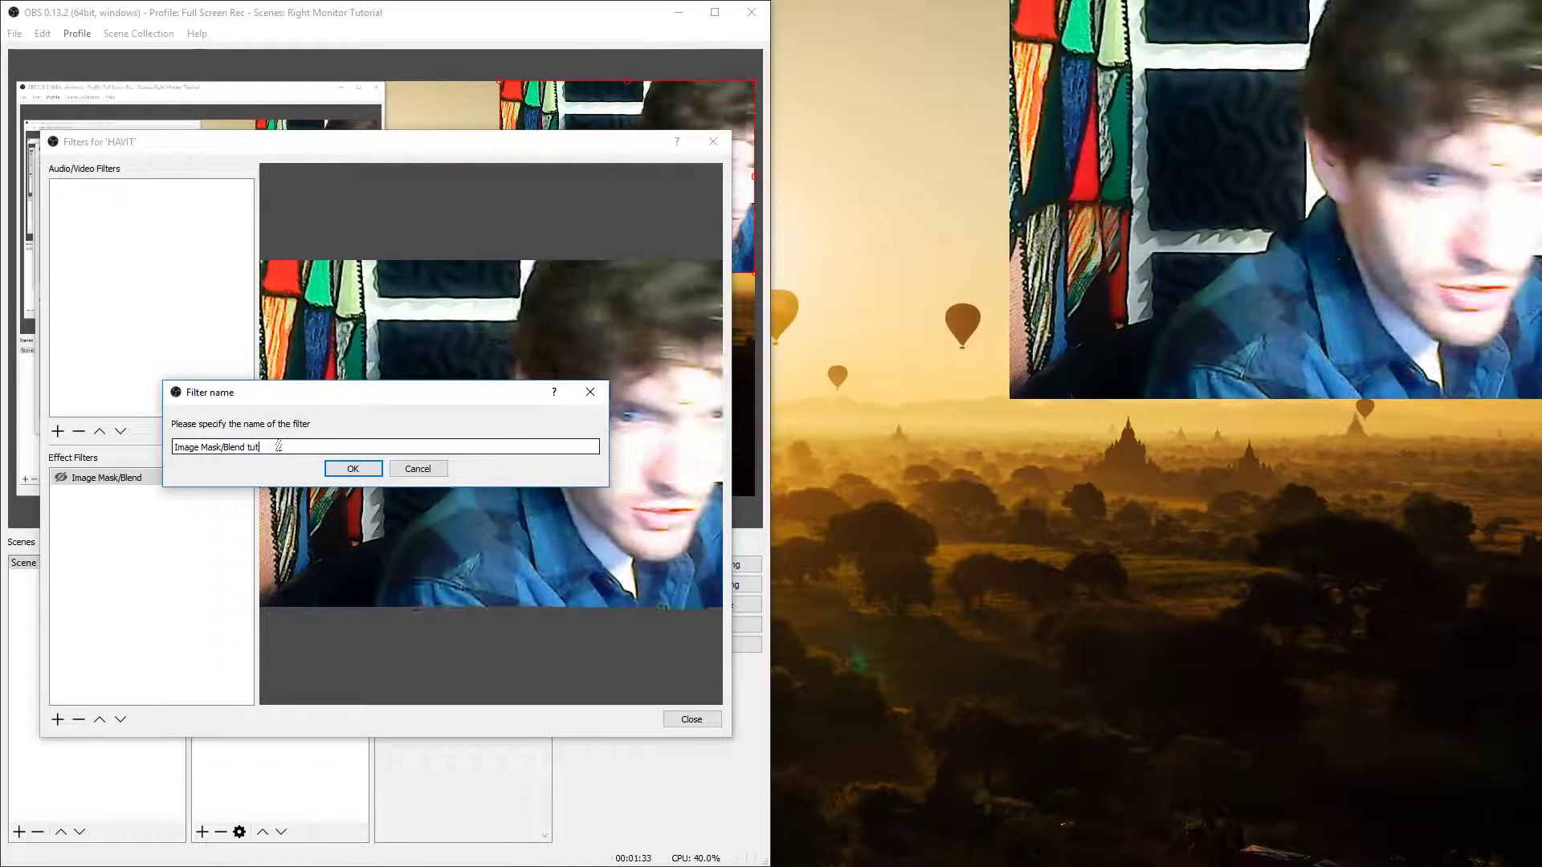
type("orial")
key("Return")
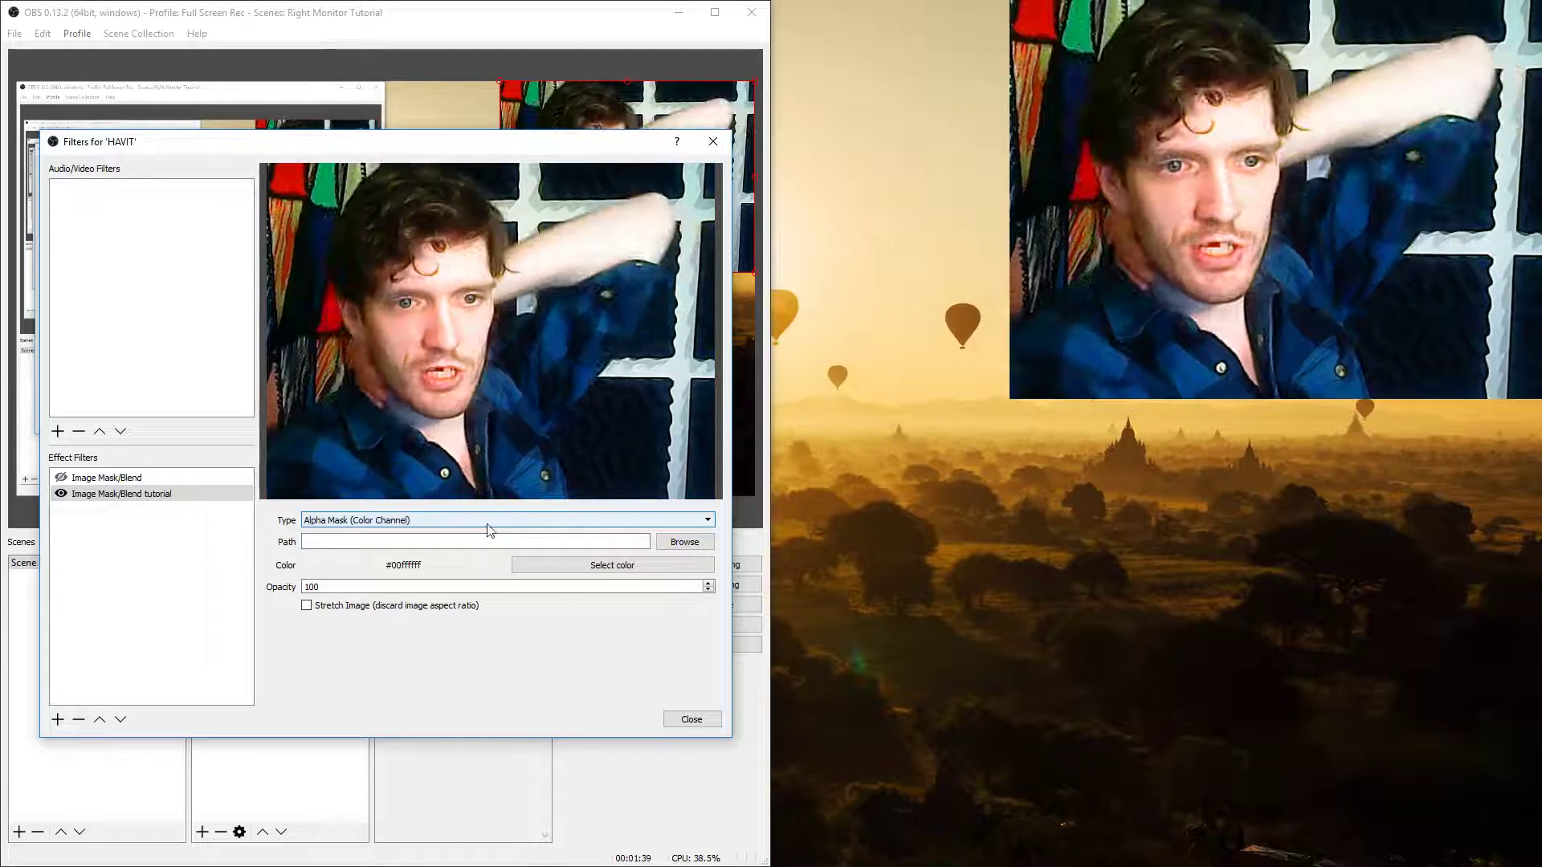
Keep Alpha Mask (Color Channel) and load Star.png as the mask, cutting the webcam into a star
left_click(546, 526)
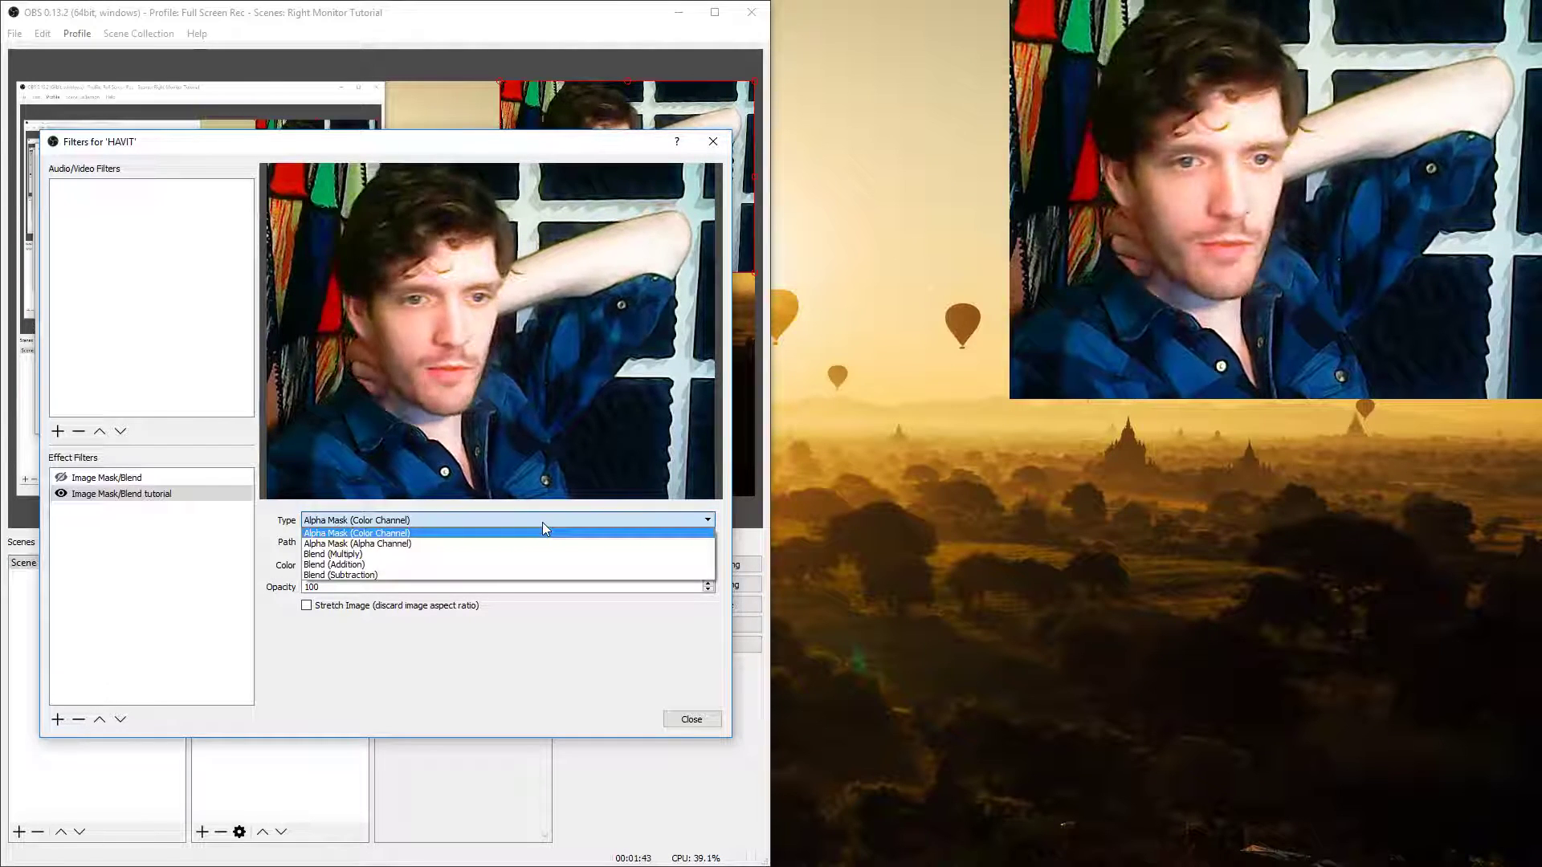
left_click(421, 535)
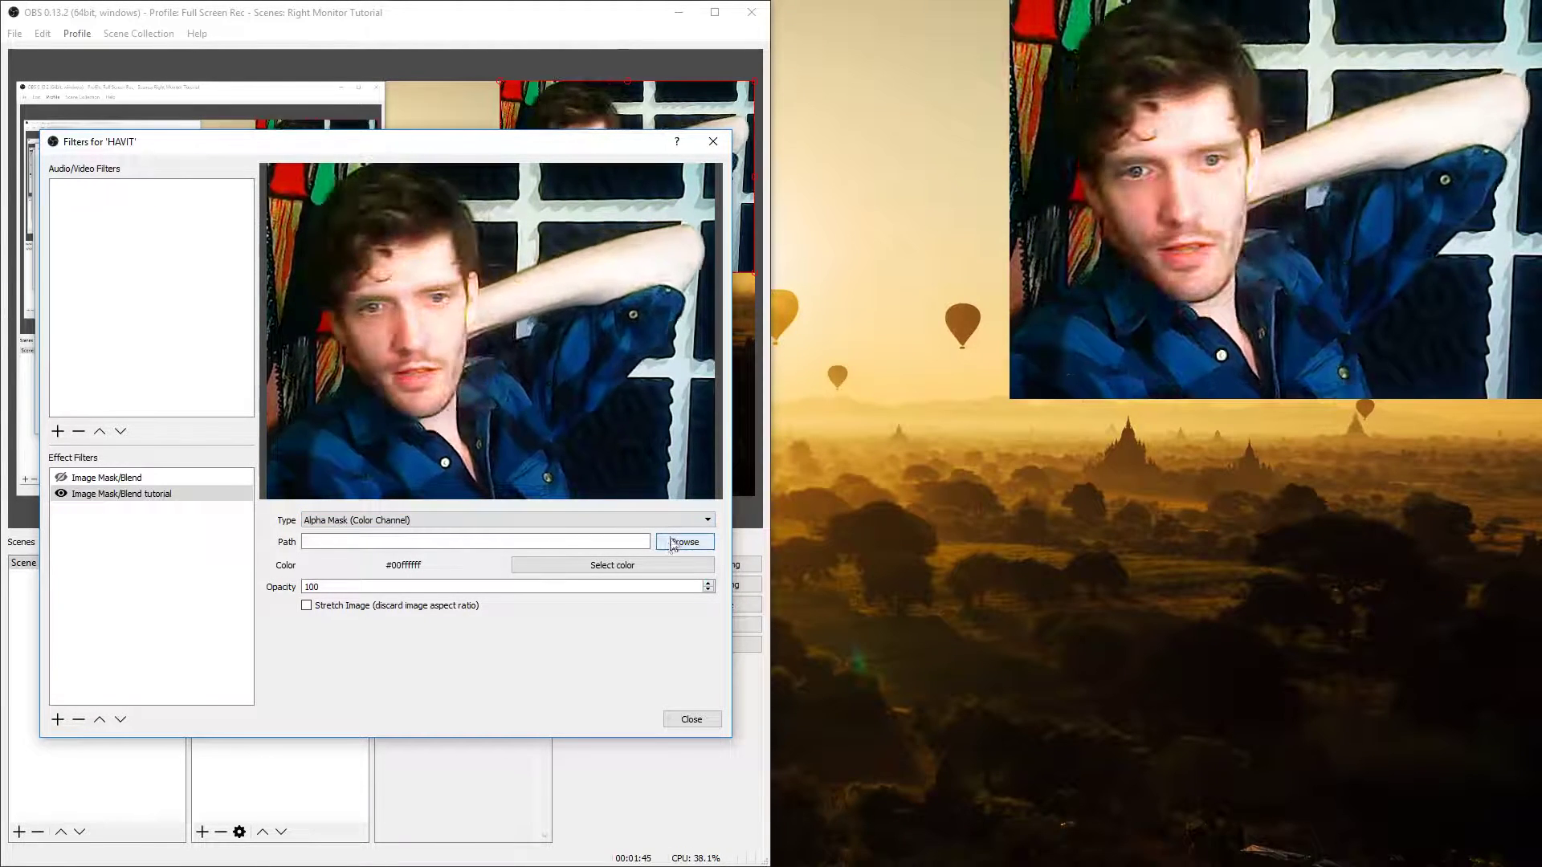
left_click(682, 543)
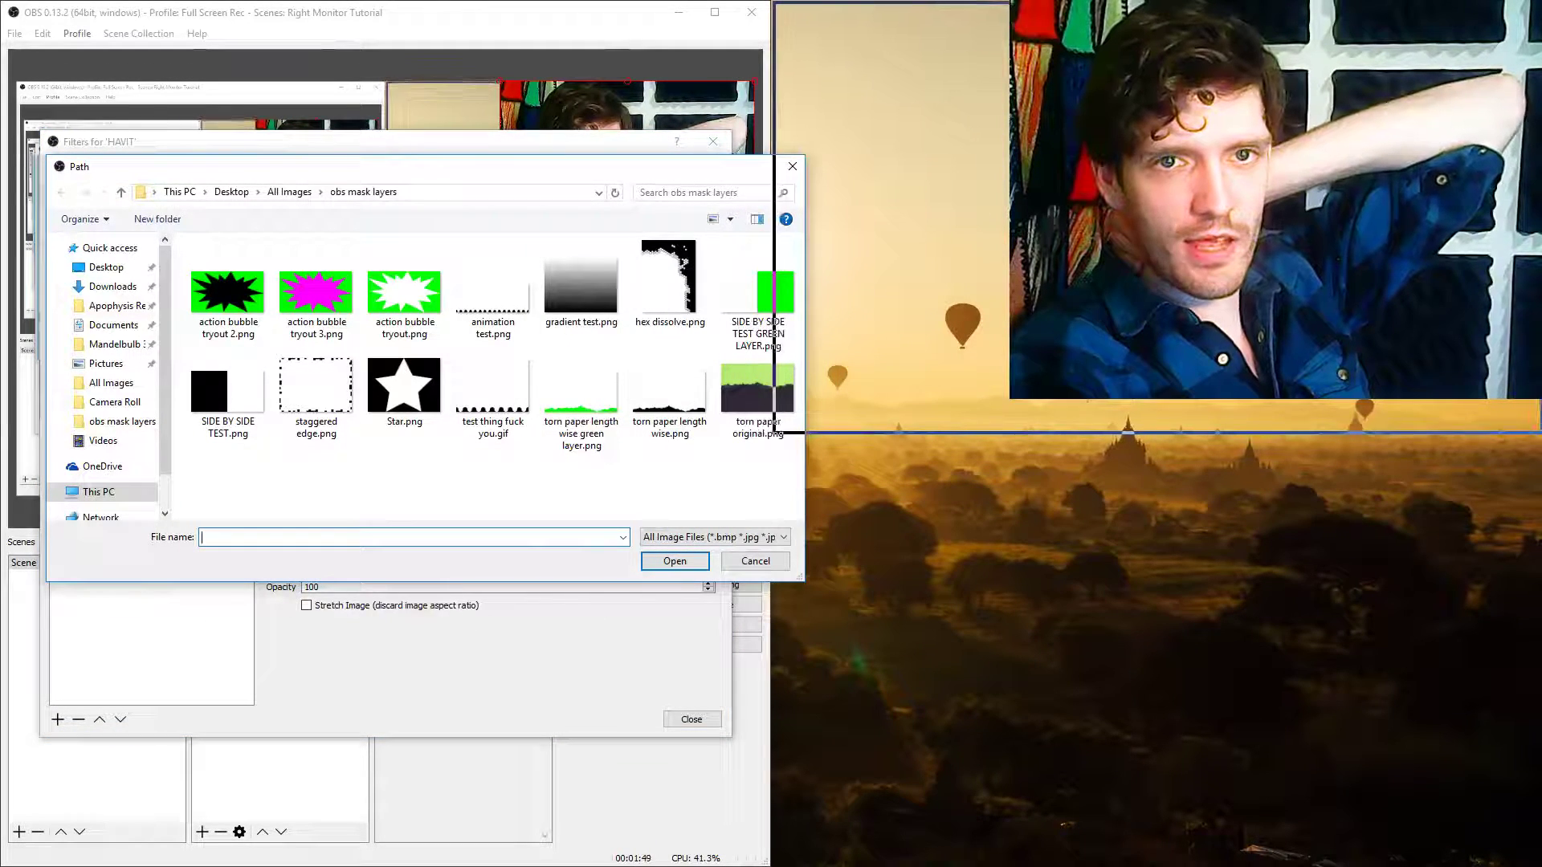
left_click_drag(241, 166, 972, 13)
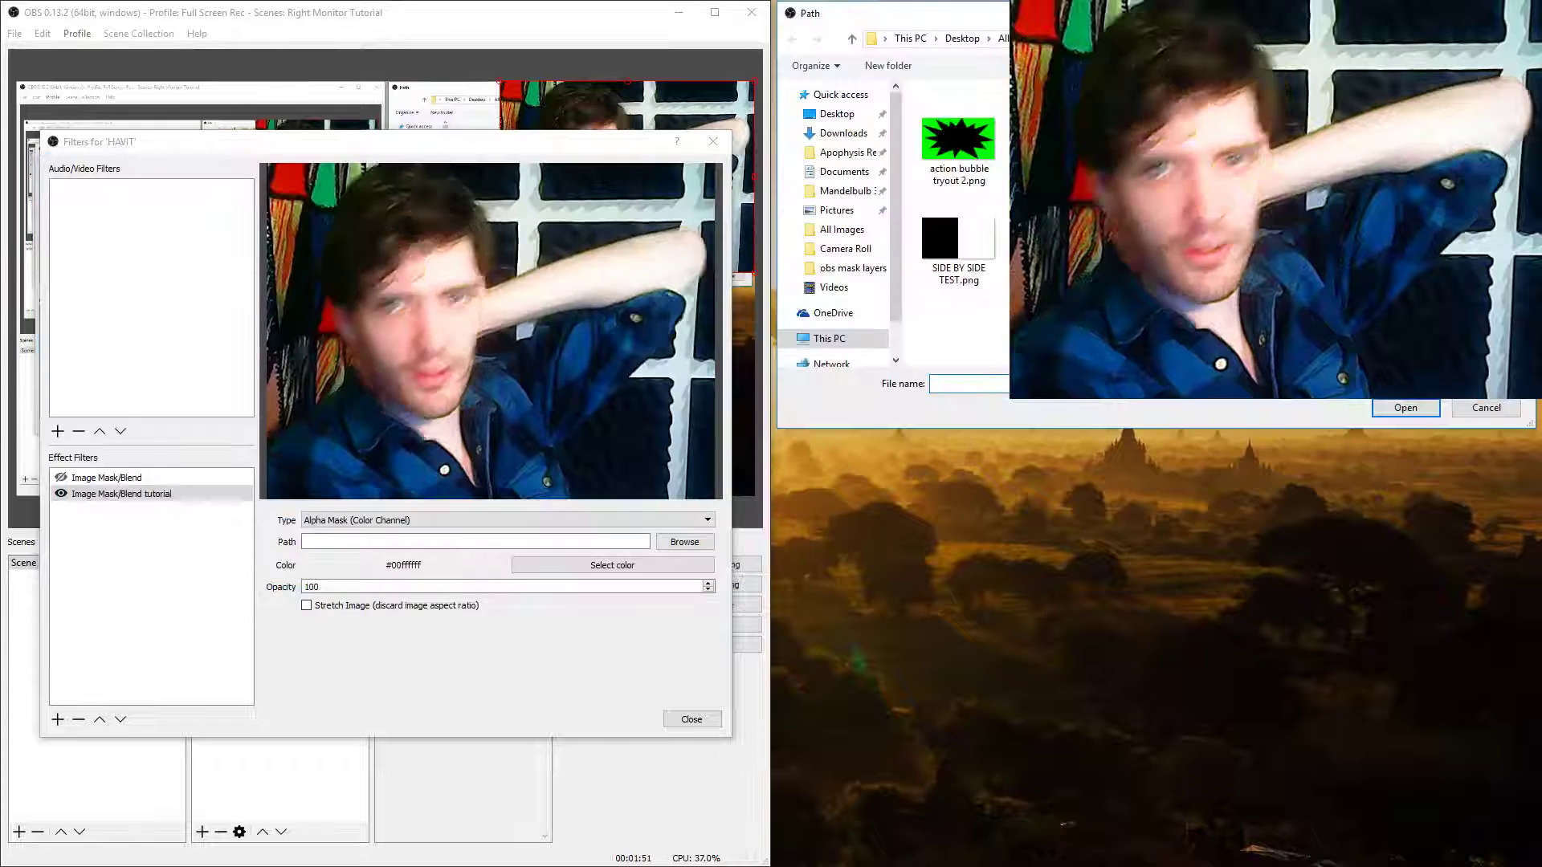
type("Star.png")
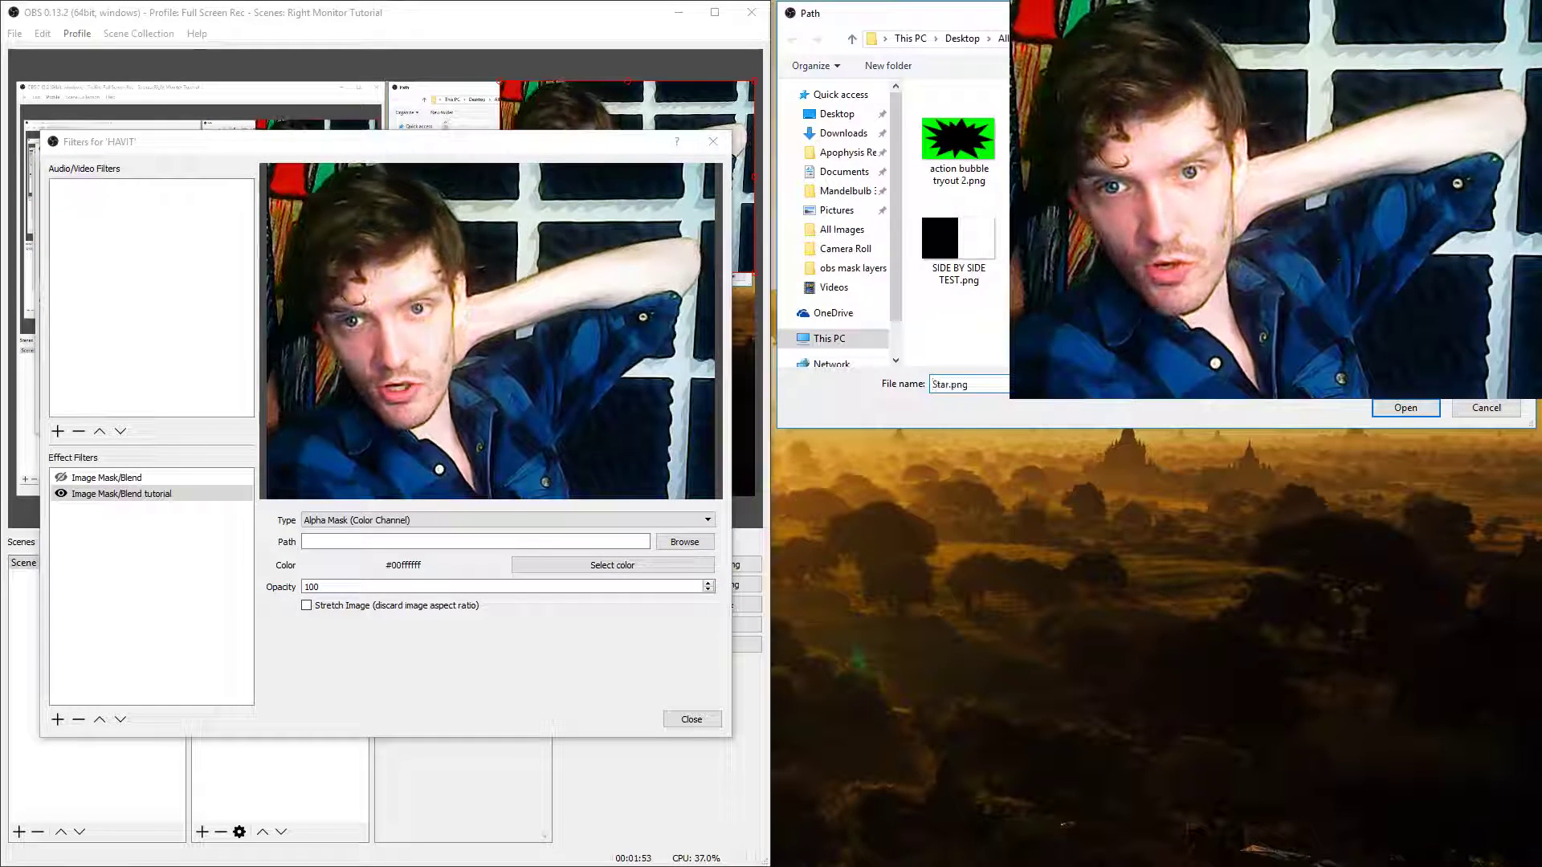
left_click(1405, 408)
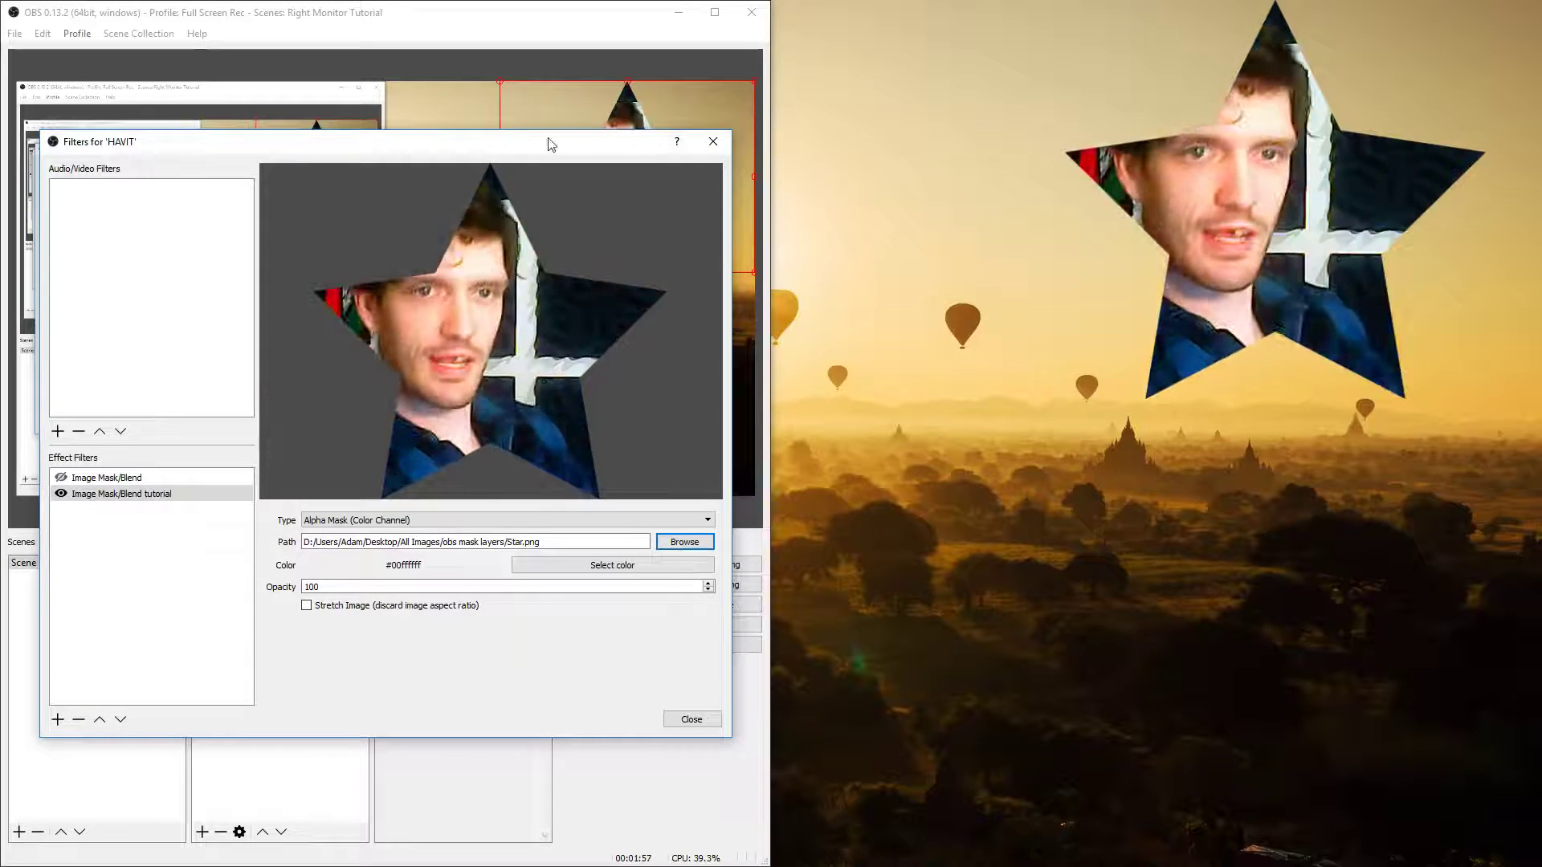
Set the Filters window aside on the right and move the star-shaped webcam lower in the scene
left_click_drag(551, 142, 1292, 52)
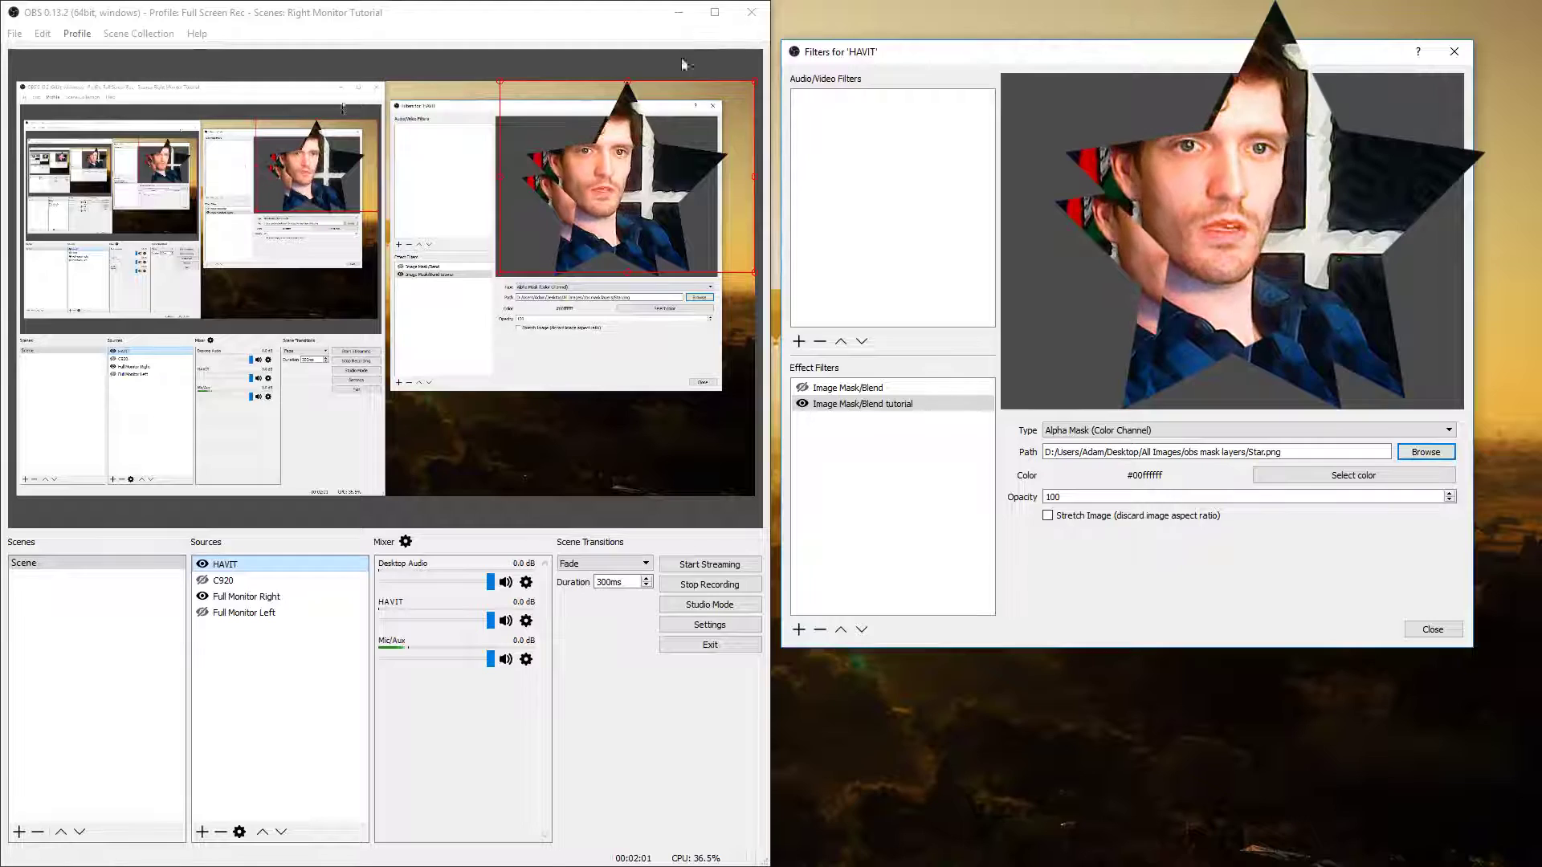
left_click_drag(608, 198, 457, 347)
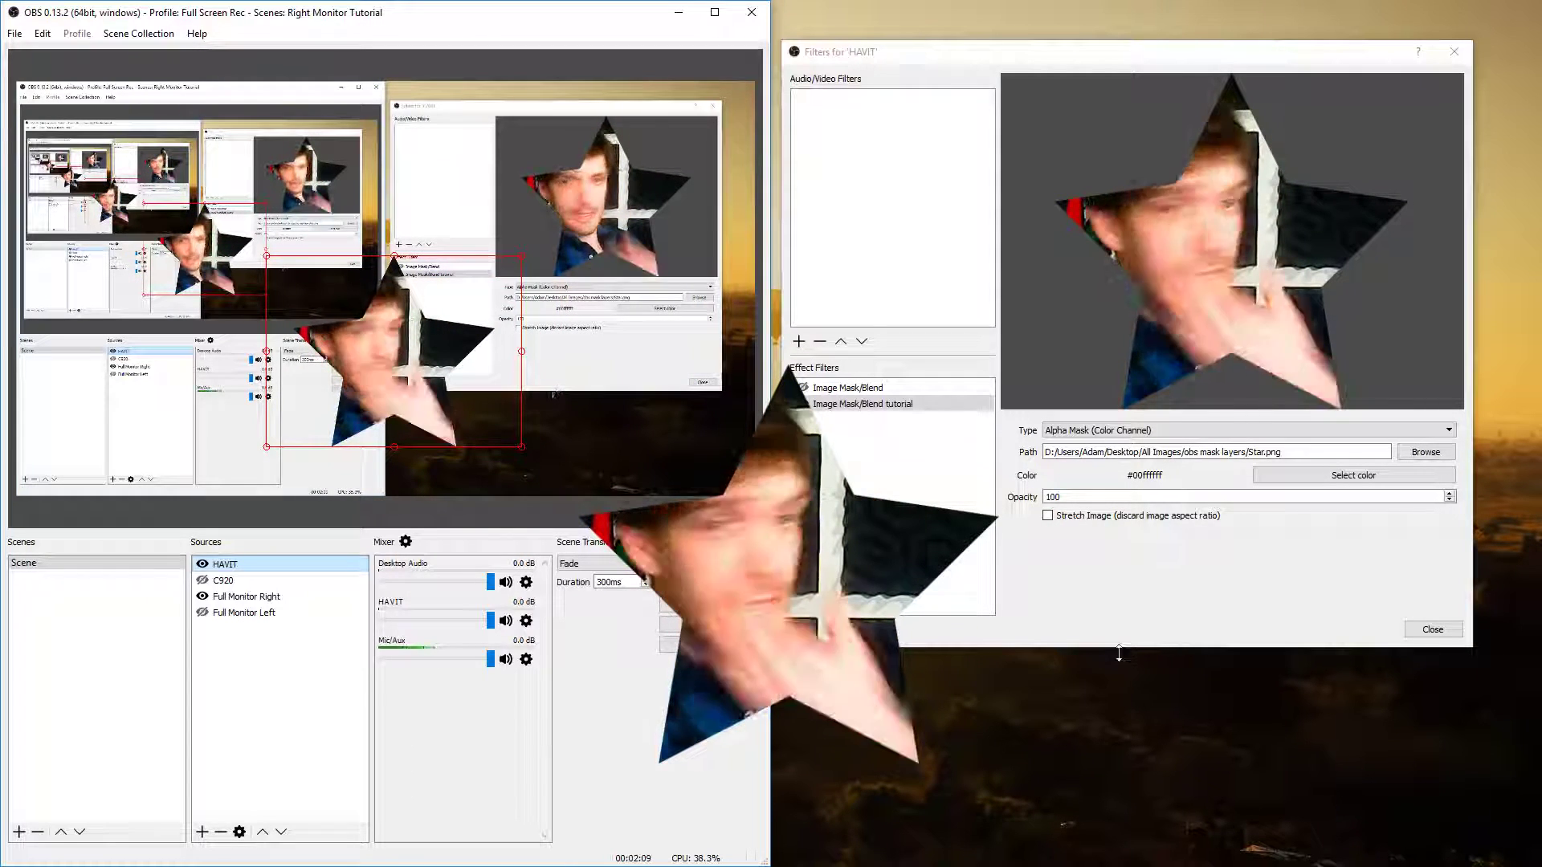
Swap the mask to staggered edge.png and shift the webcam up and to the right
left_click(1426, 452)
double_click(1046, 301)
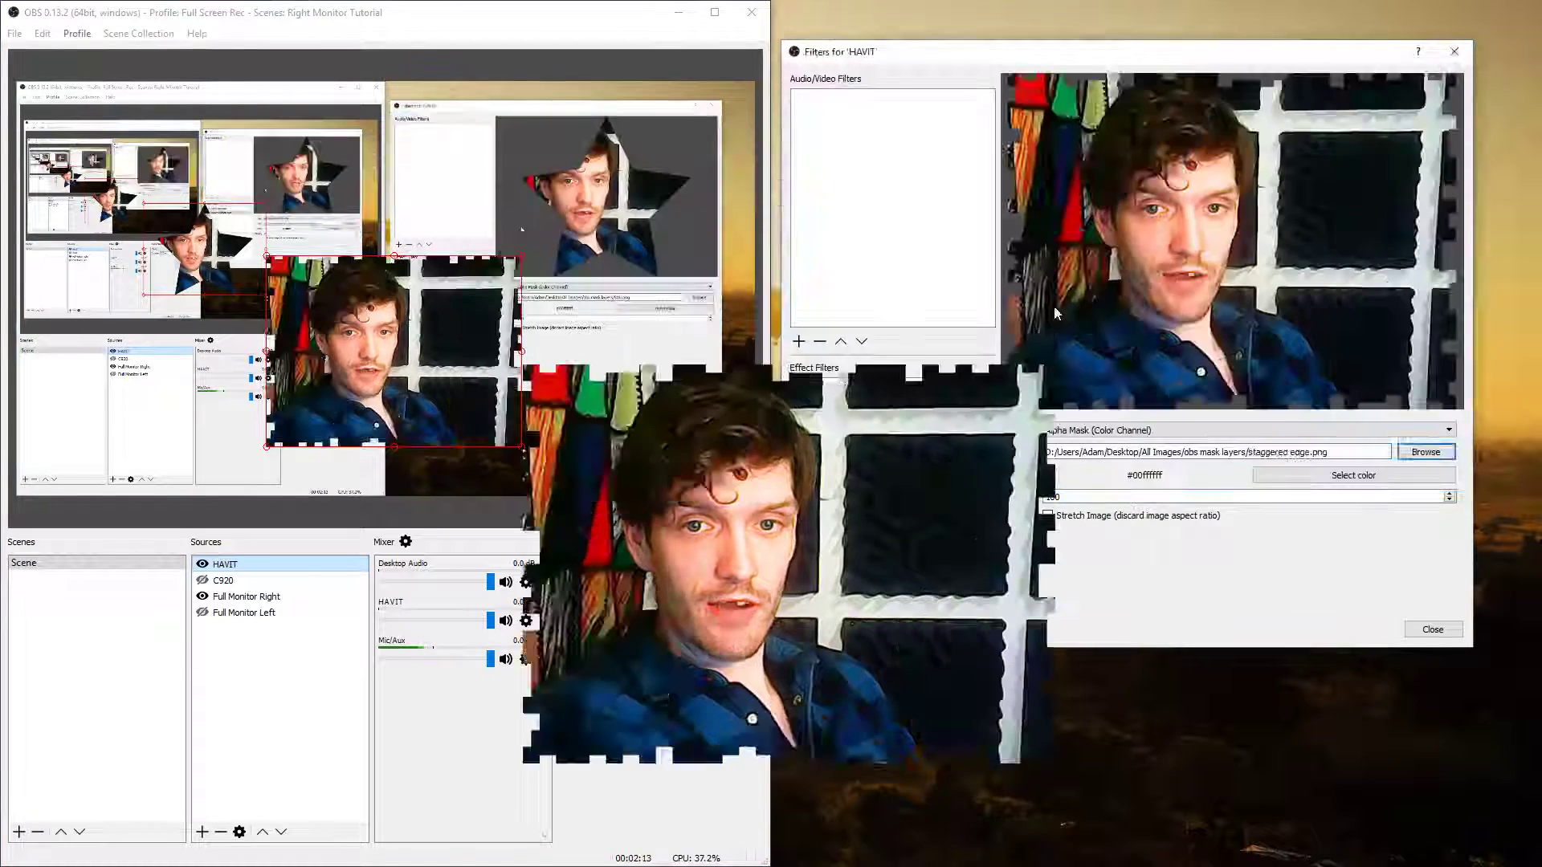
left_click_drag(461, 354, 398, 277)
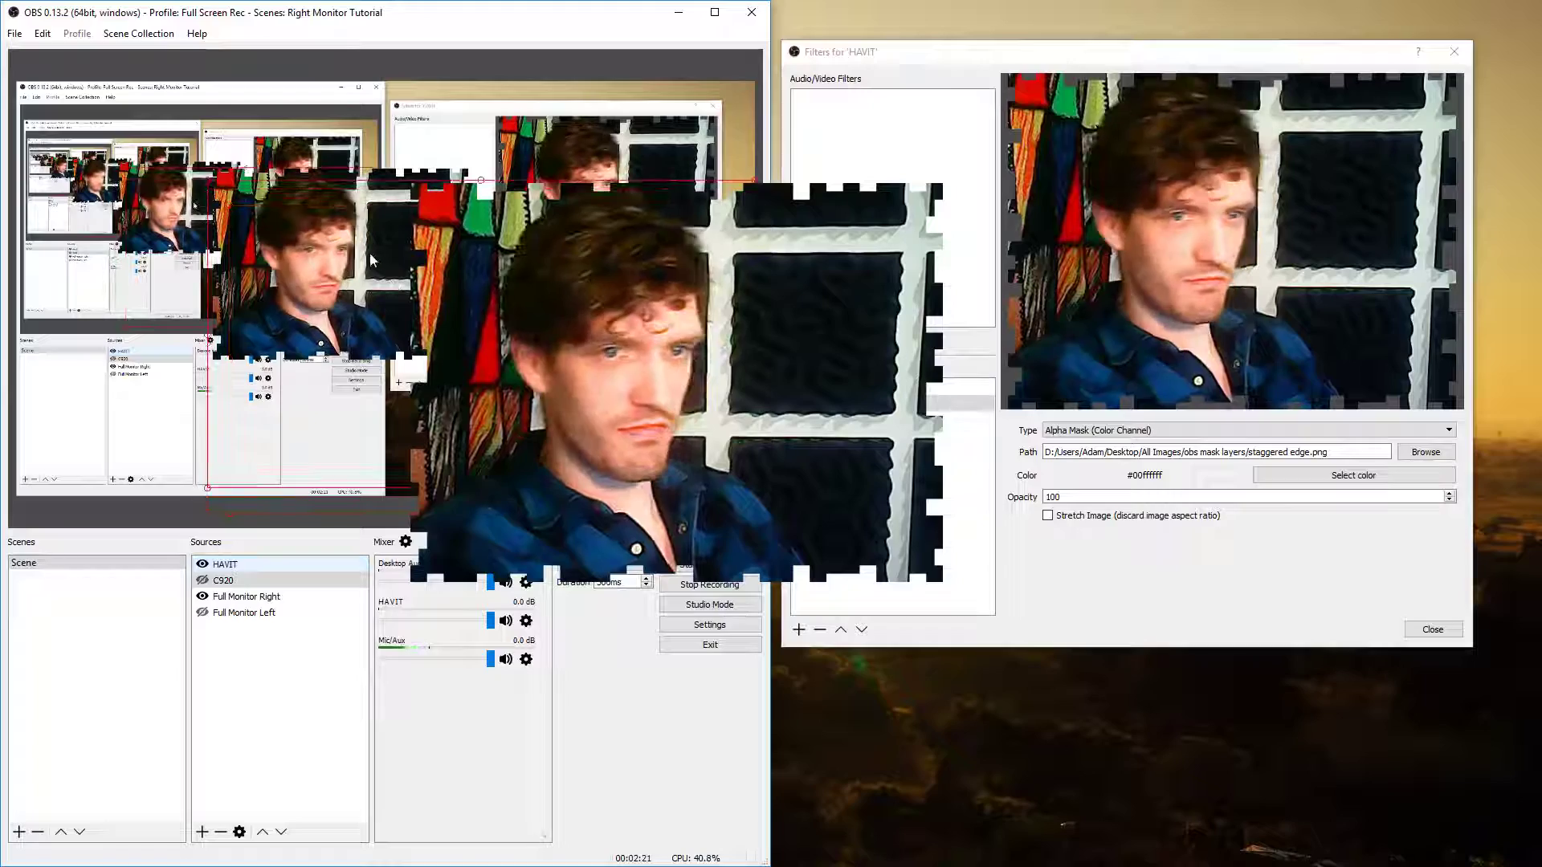
left_click(246, 596)
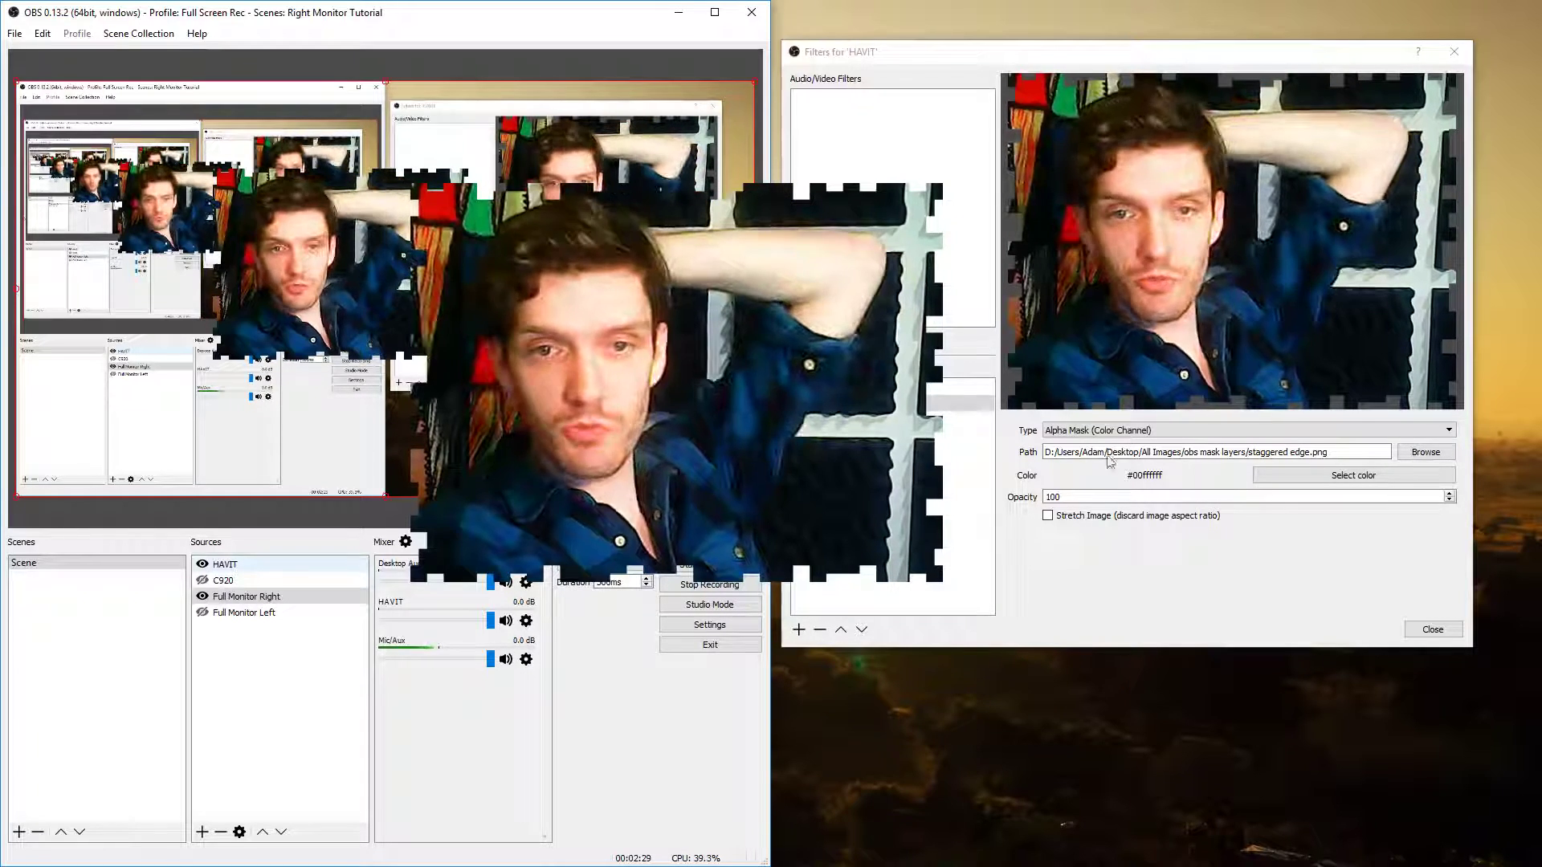
Switch the mask to gradient test.png and reposition the faded HAVIT webcam in the scene
left_click(1416, 454)
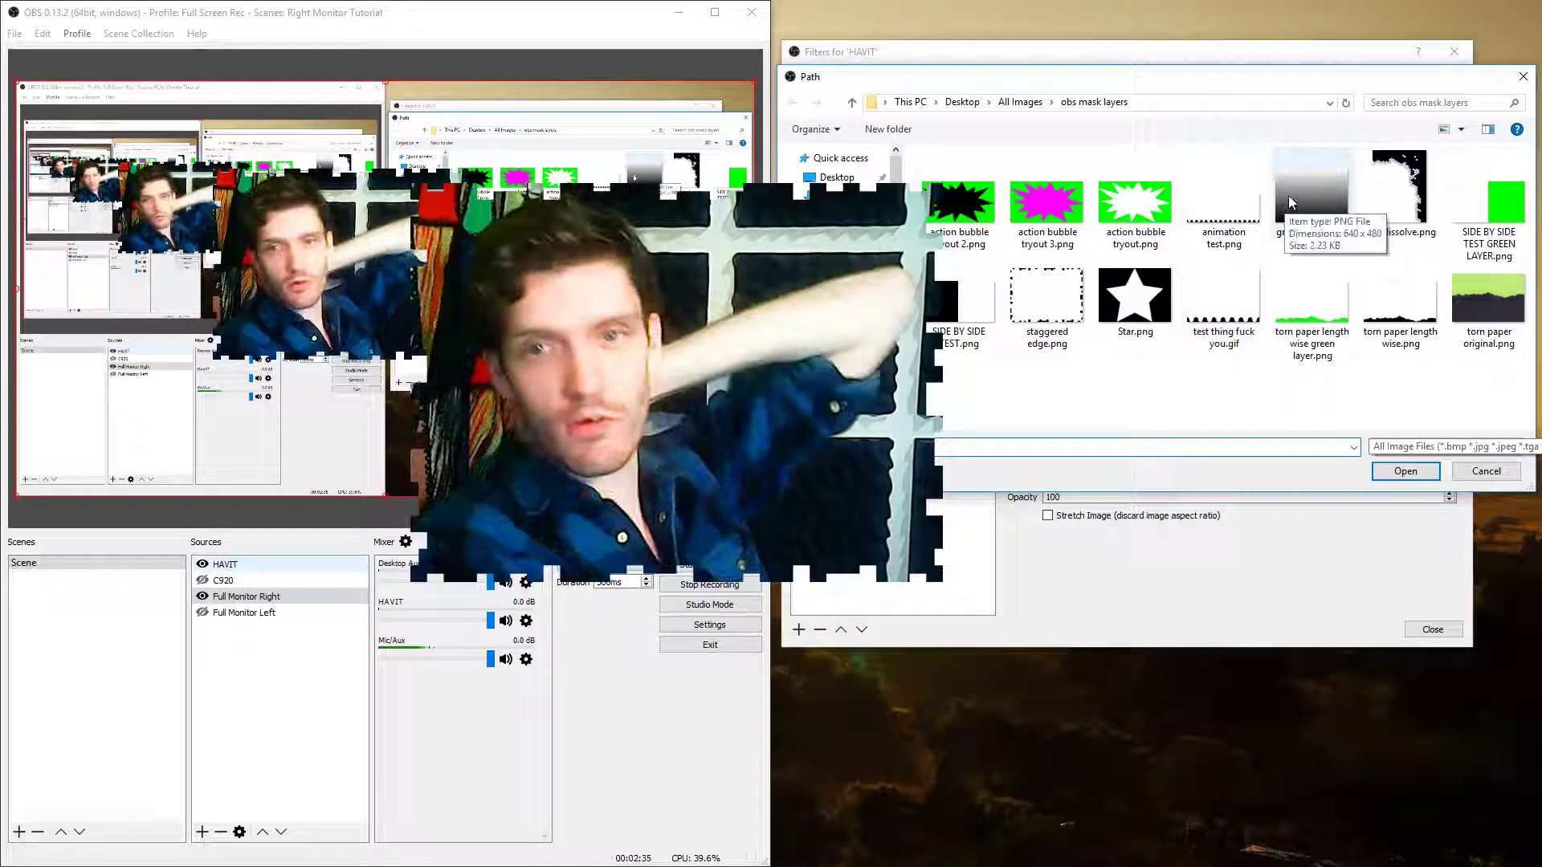
double_click(1289, 197)
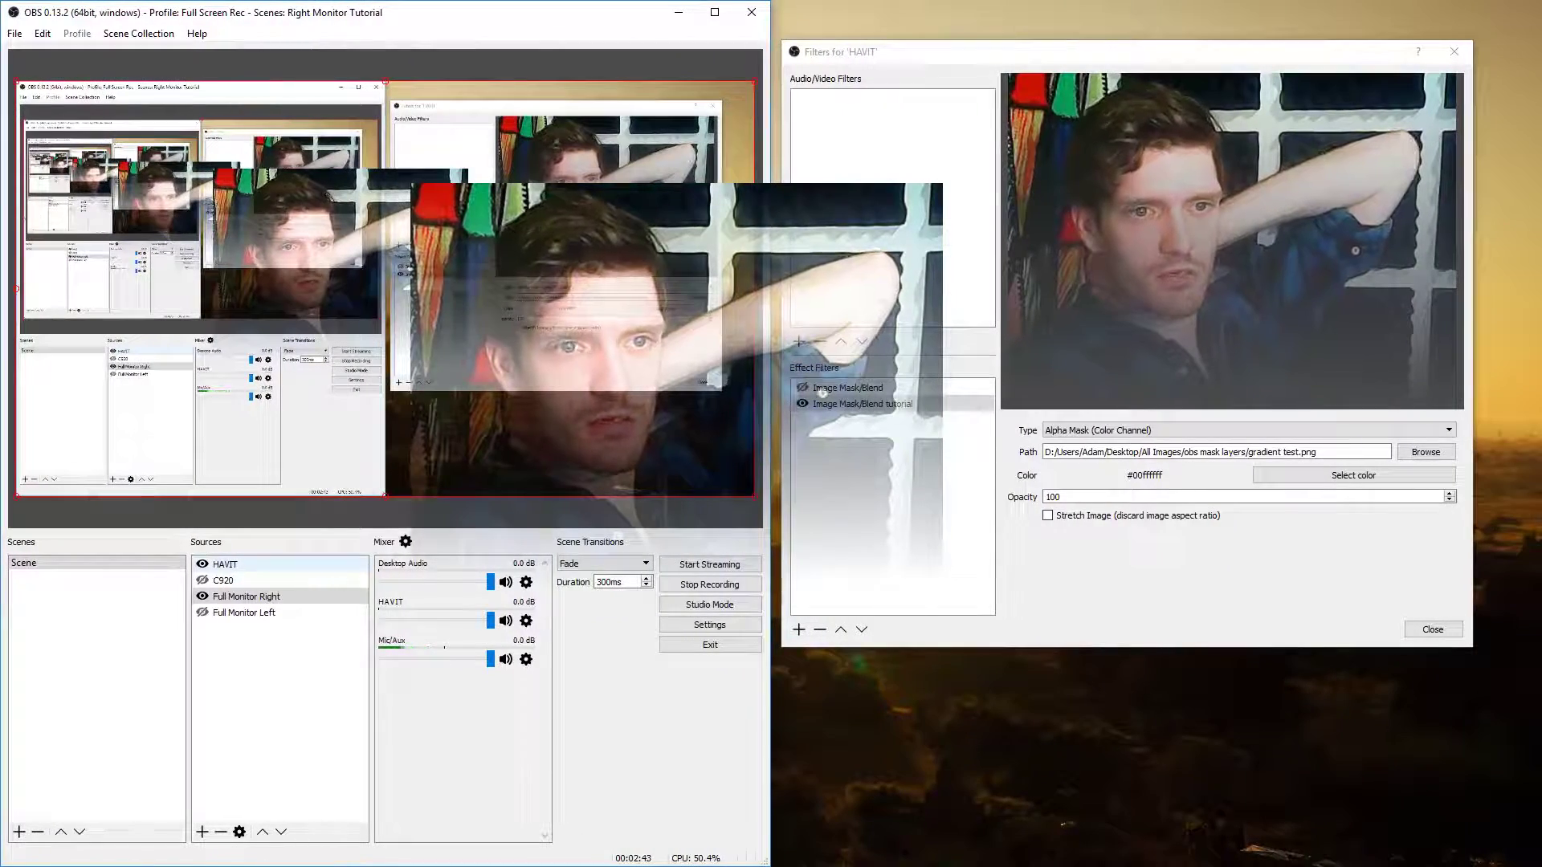
left_click(225, 565)
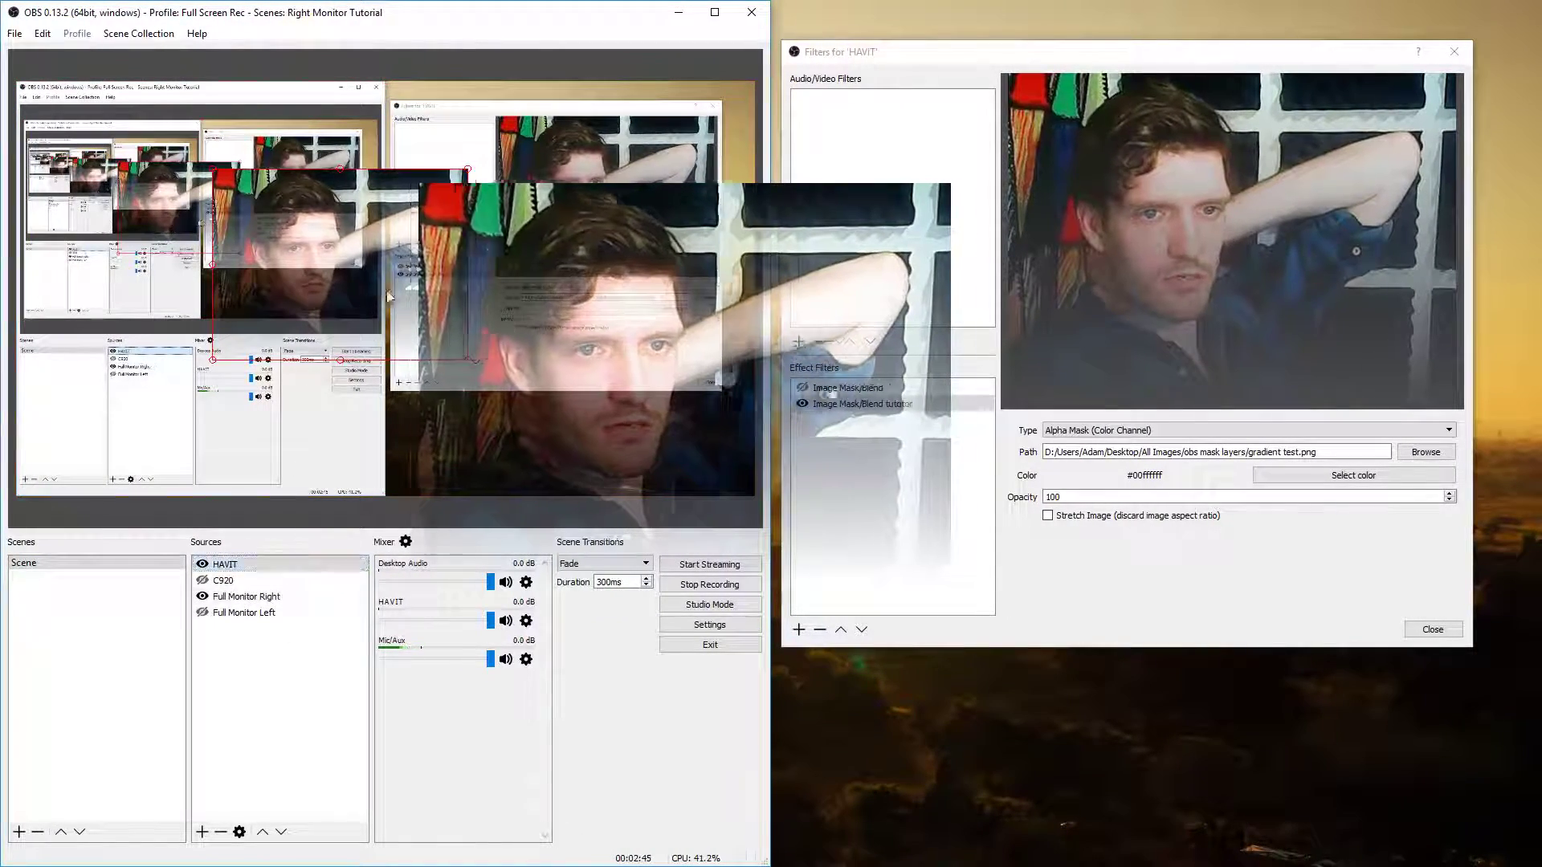
left_click_drag(382, 295, 672, 206)
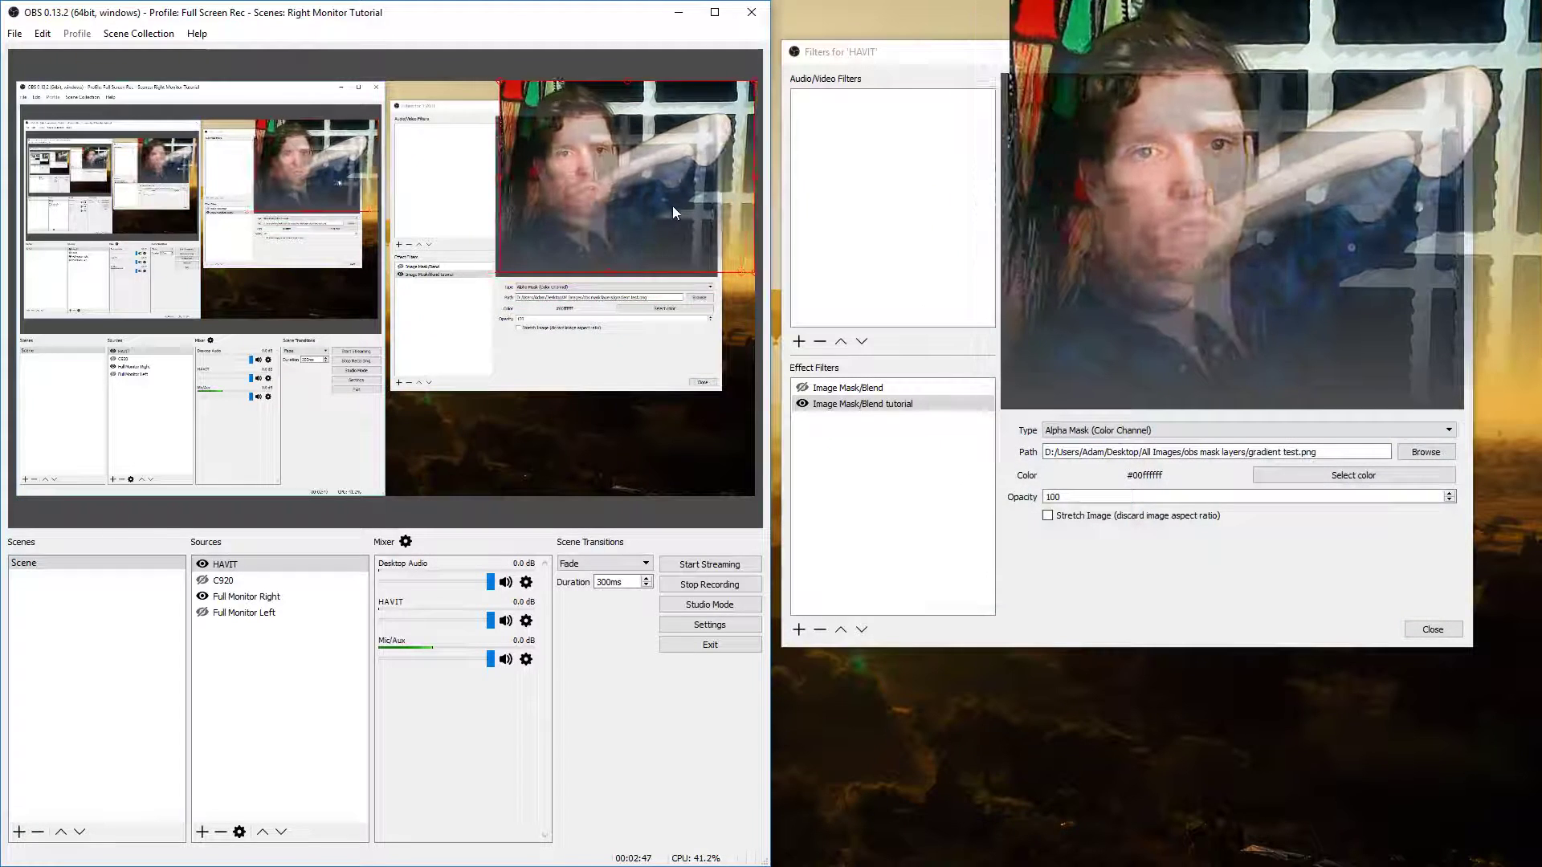
left_click_drag(588, 375, 531, 391)
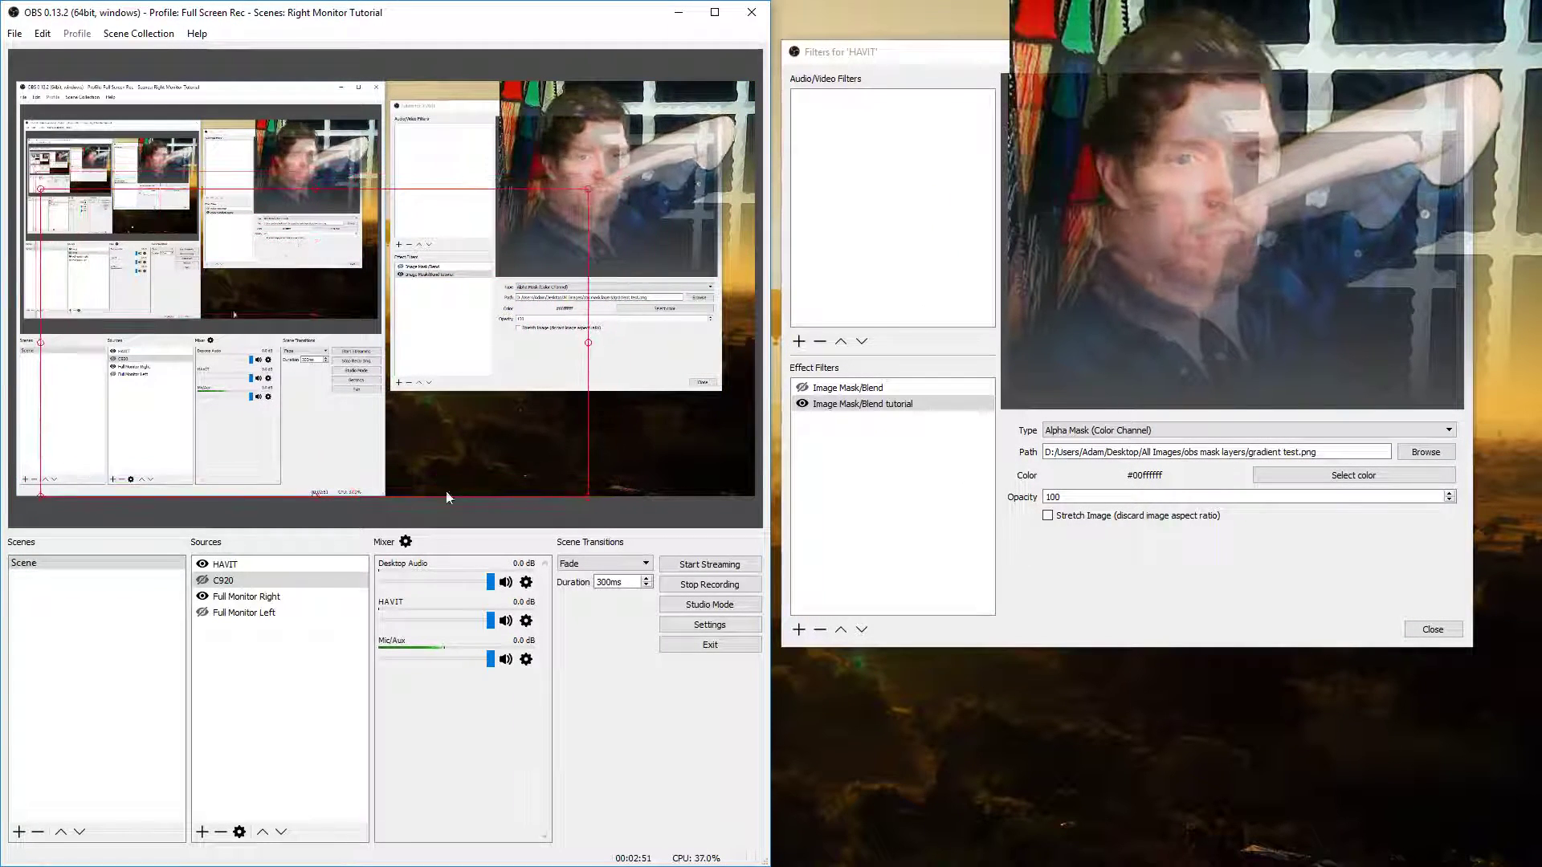
Move C920 to the bottom of the source list and drag the HAVIT webcam lower in the scene
left_click(241, 578)
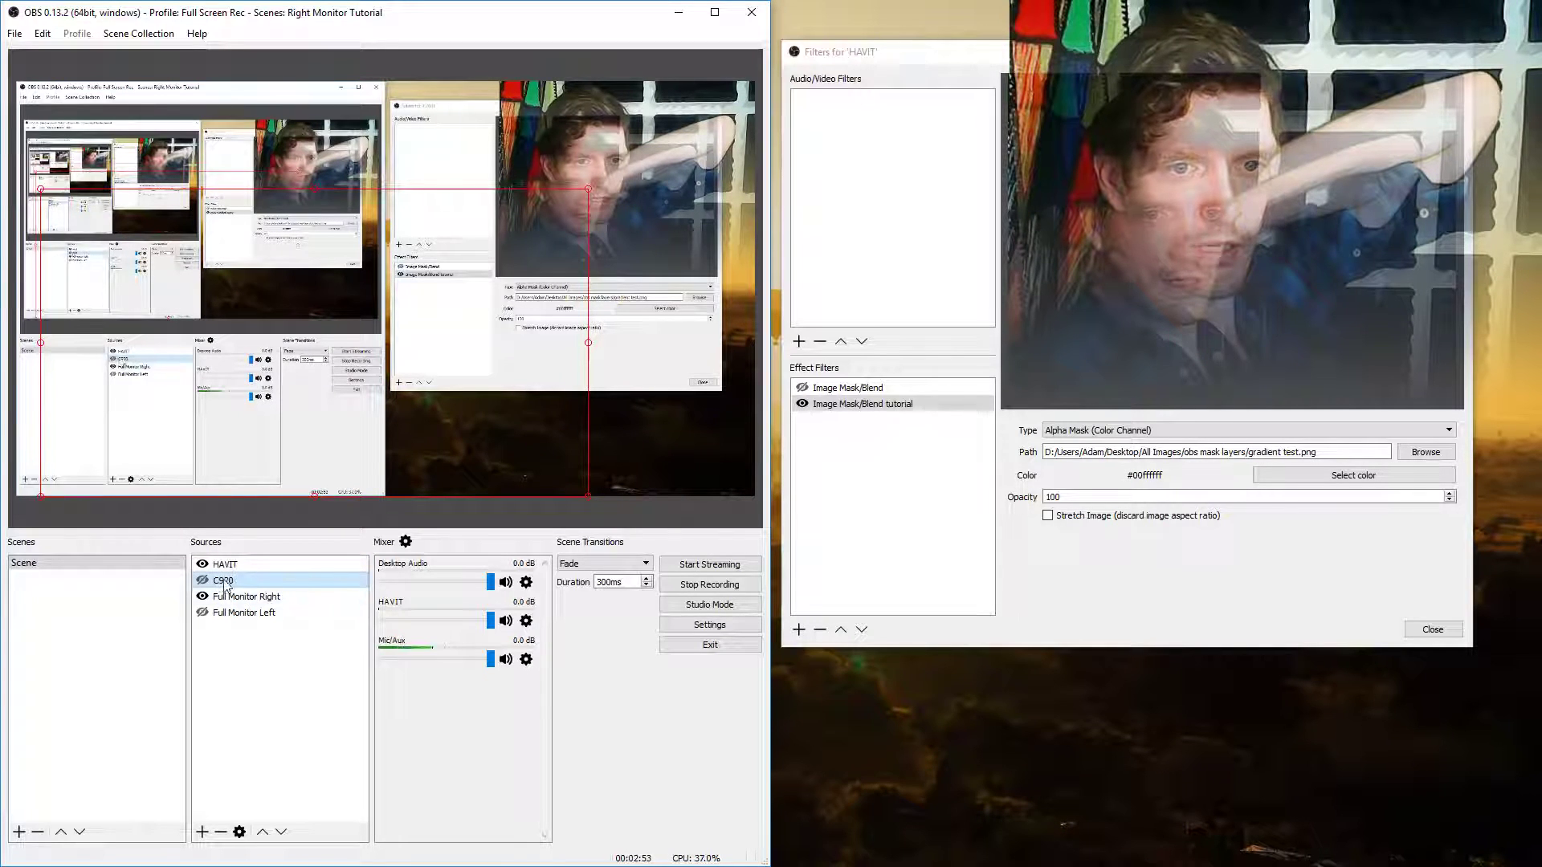
left_click_drag(225, 585, 228, 657)
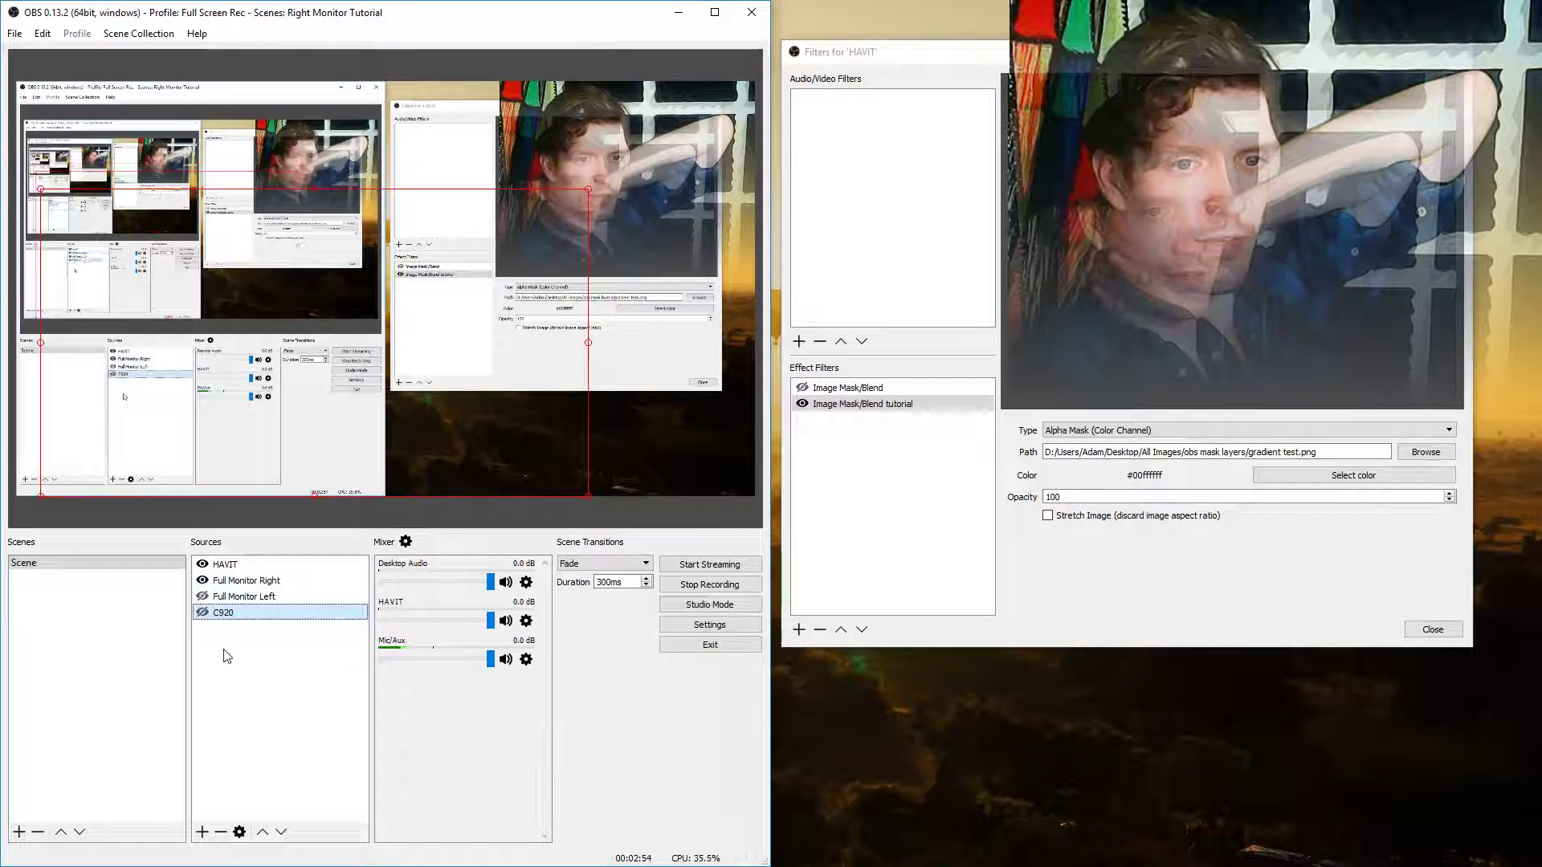
left_click(255, 581)
left_click(233, 567)
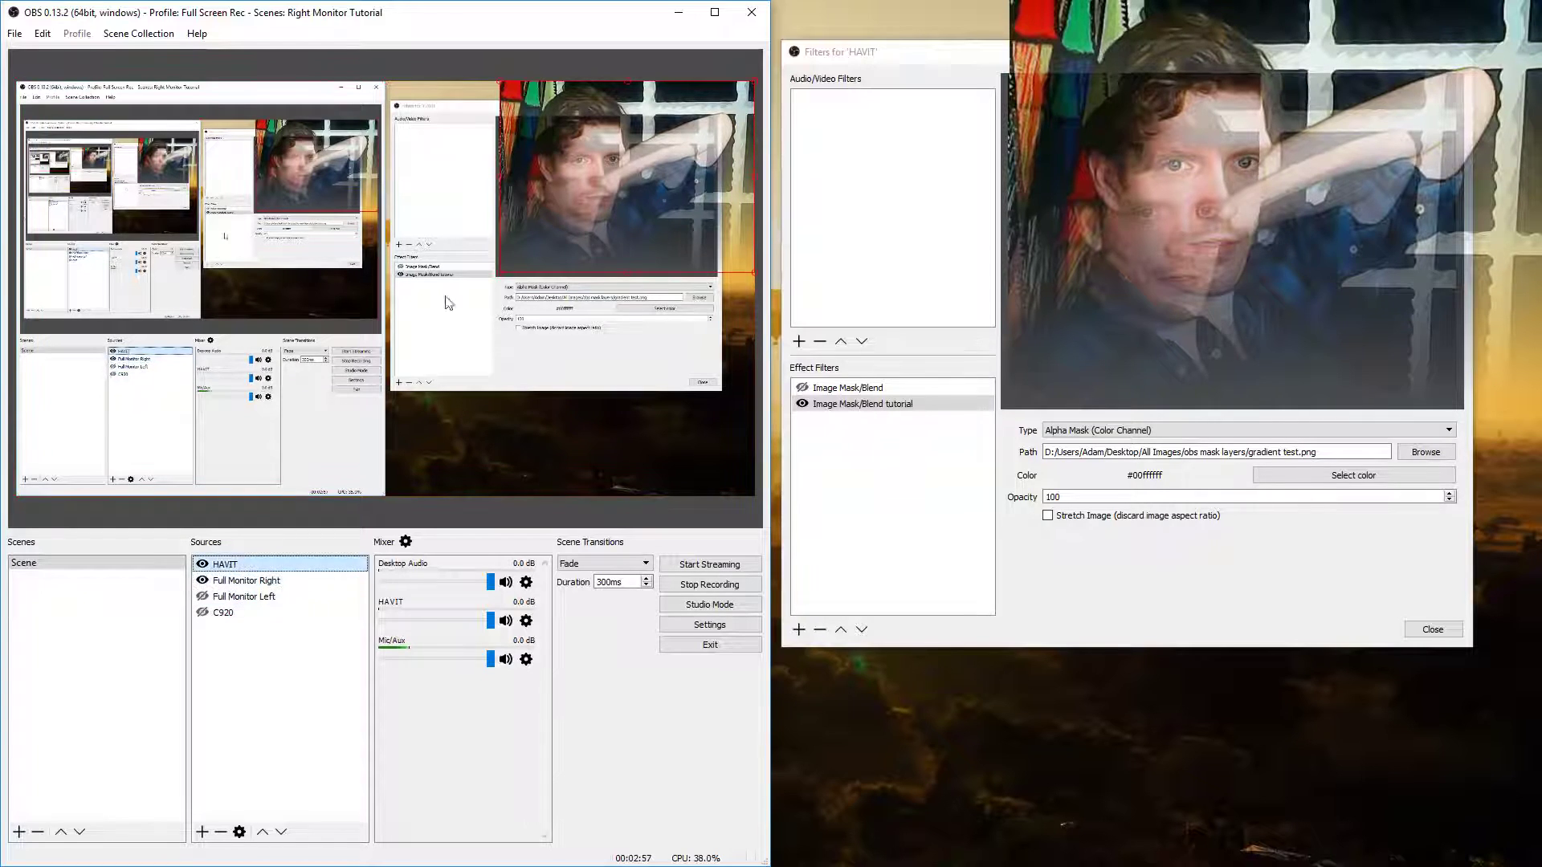
left_click_drag(923, 51, 985, 17)
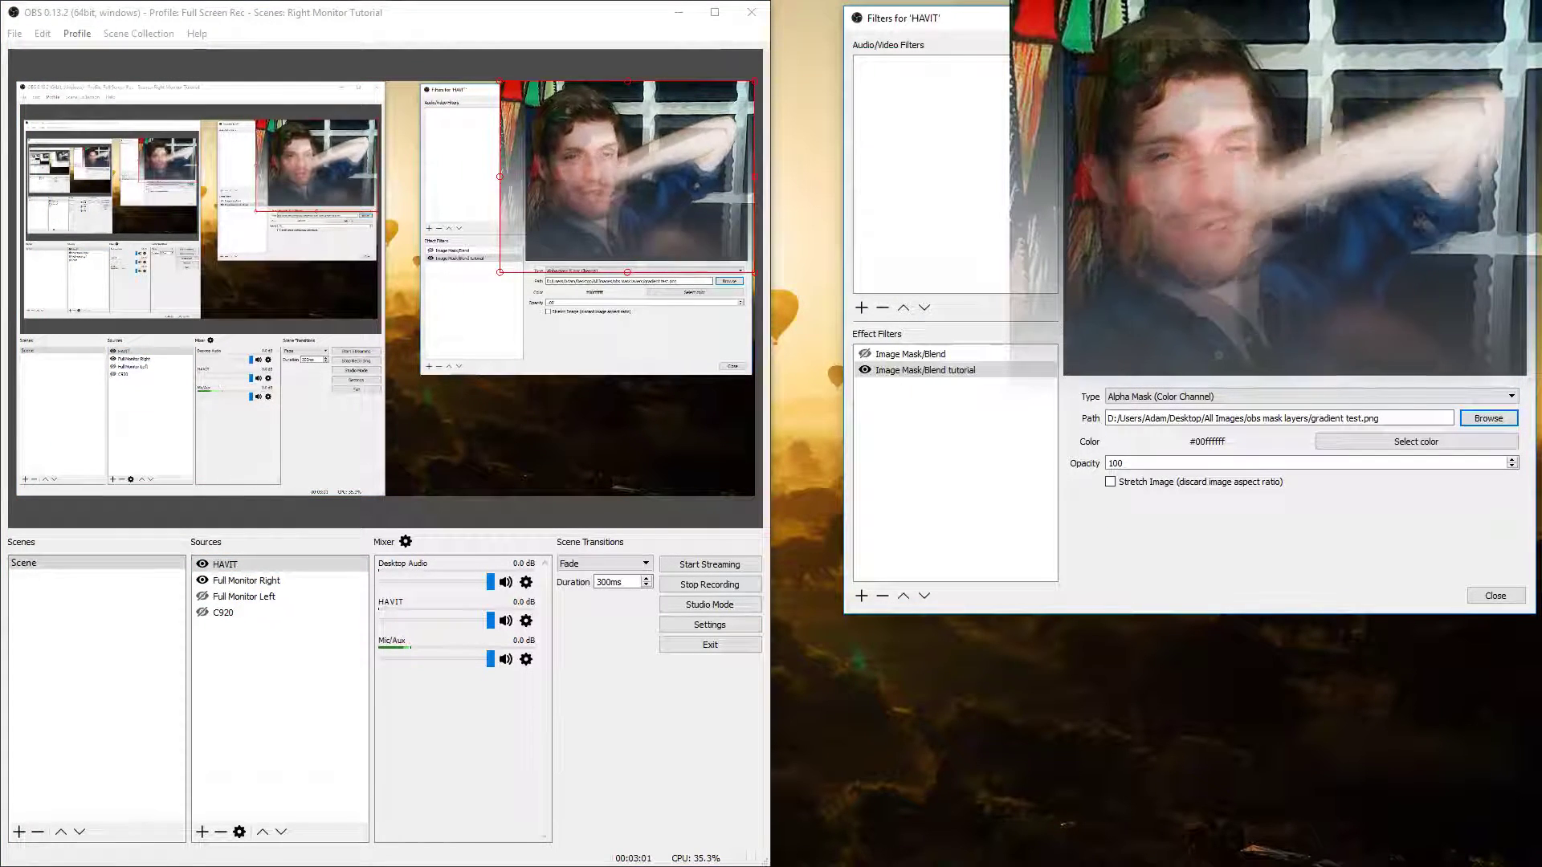
left_click_drag(641, 126, 647, 331)
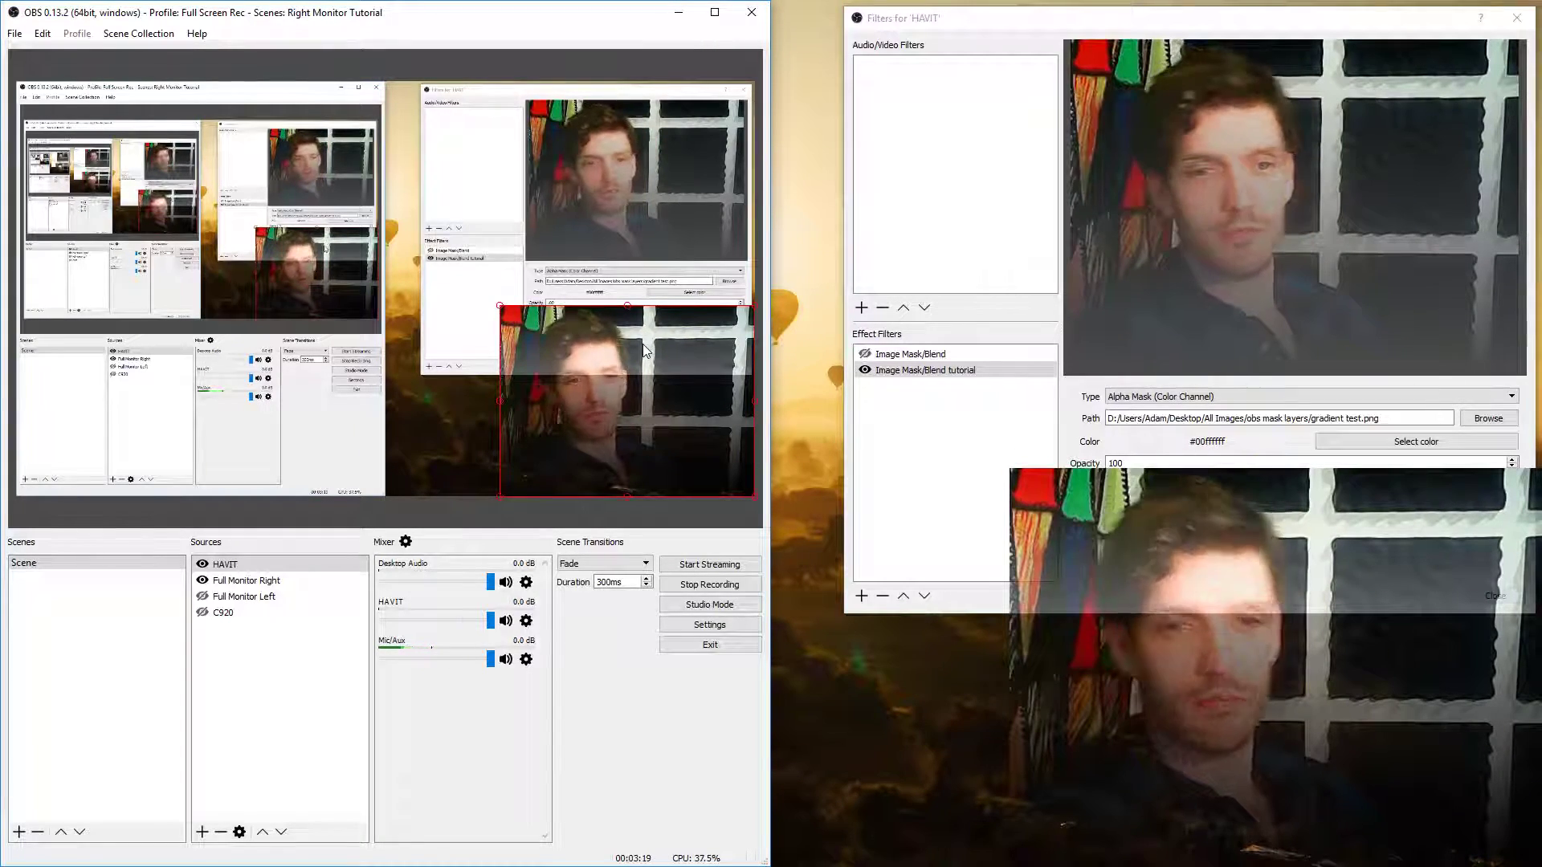
mouse_move(646, 351)
left_mouse_down()
mouse_move(624, 180)
mouse_move(641, 153)
mouse_move(657, 373)
left_mouse_up()
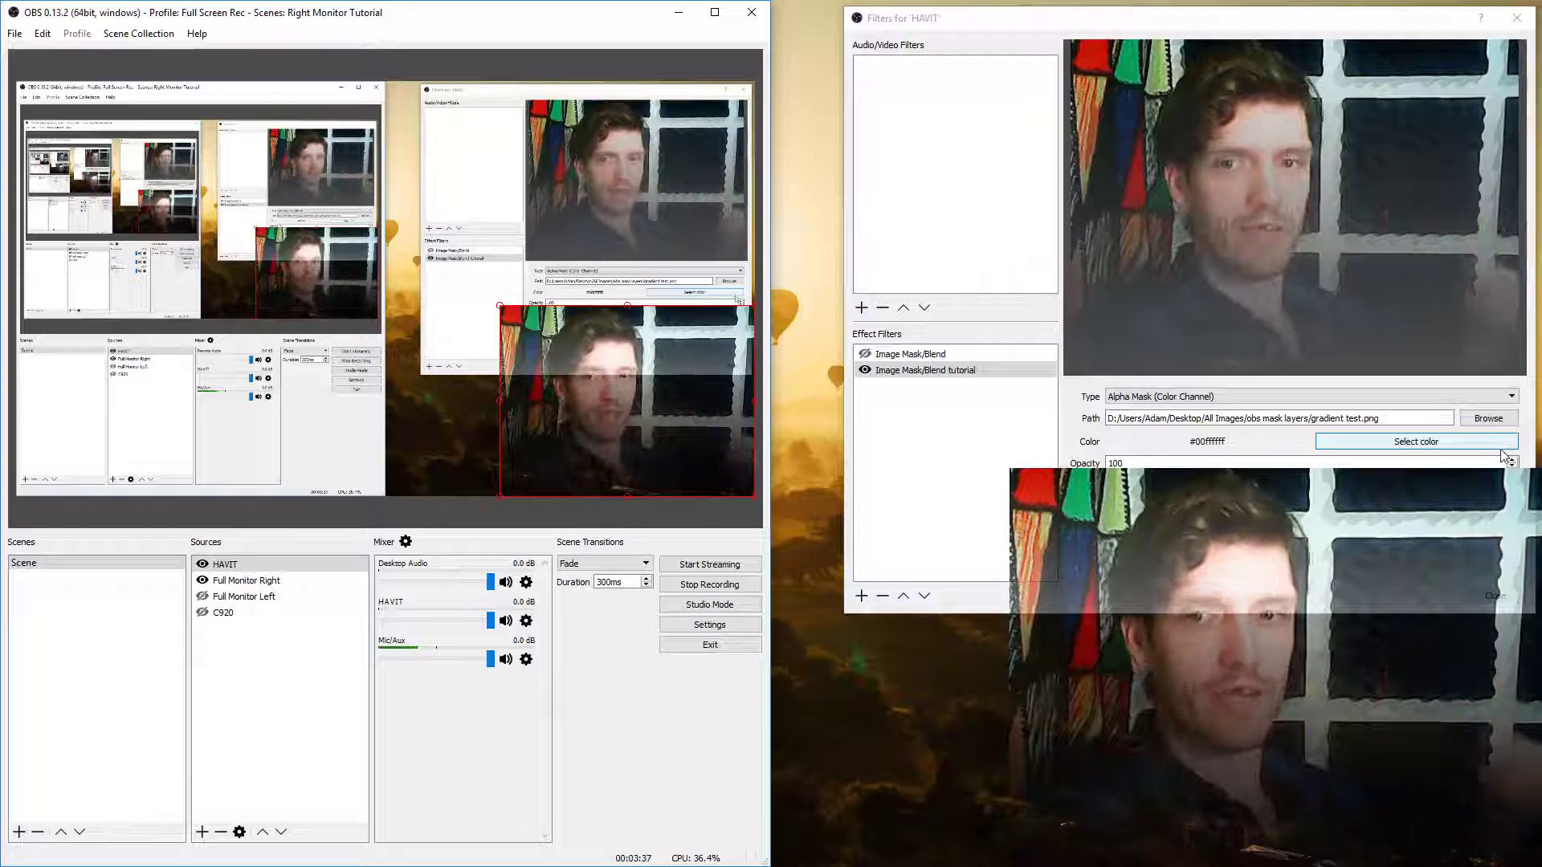
Load the animated wavy-edged GIF as the mask and move the HAVIT webcam to the top right
left_click(1485, 419)
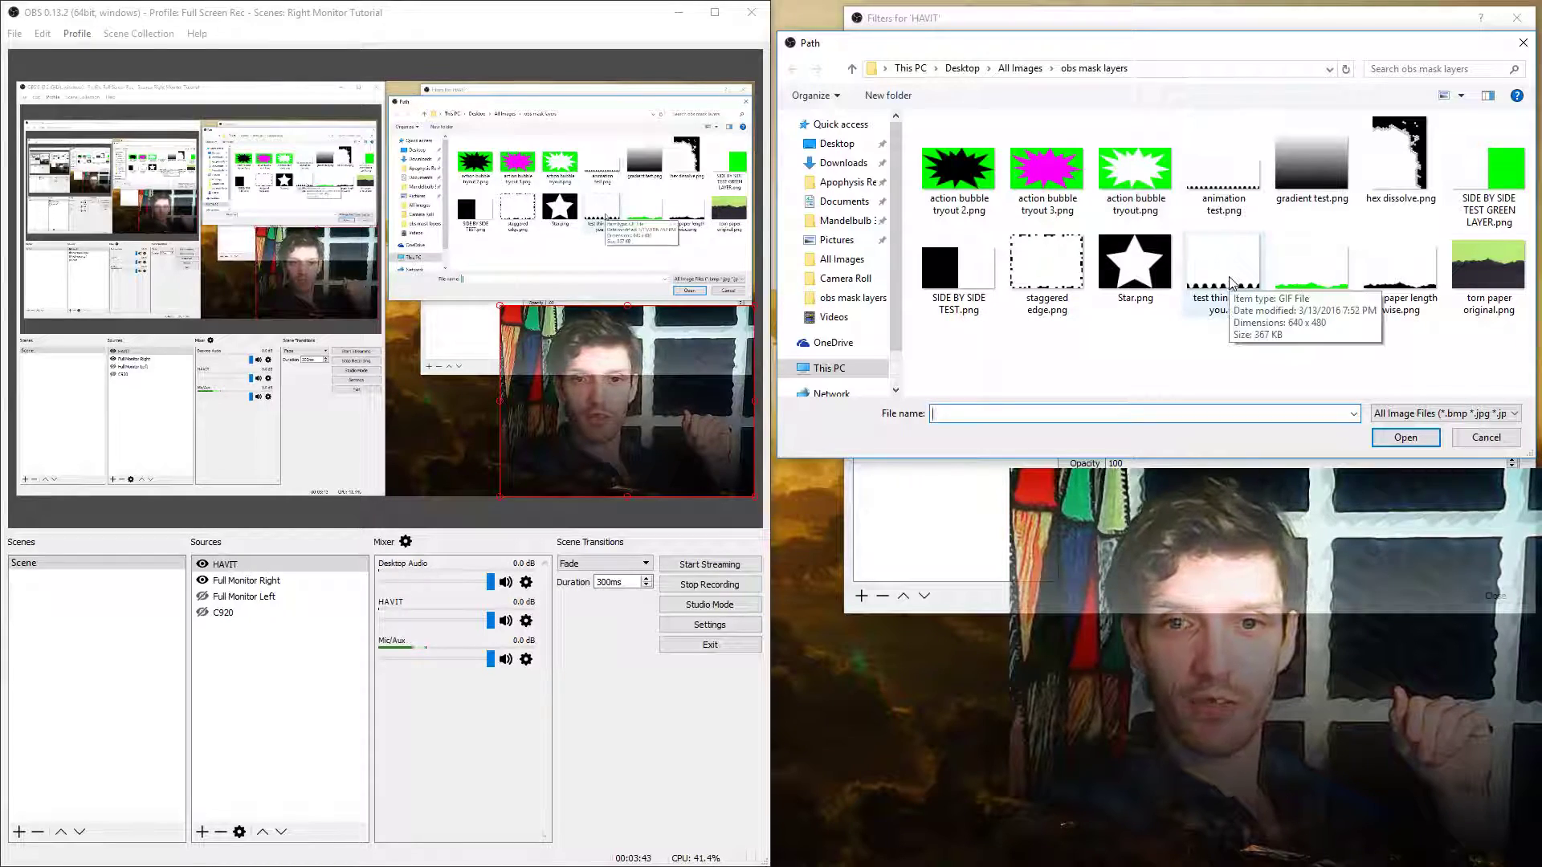
double_click(1222, 269)
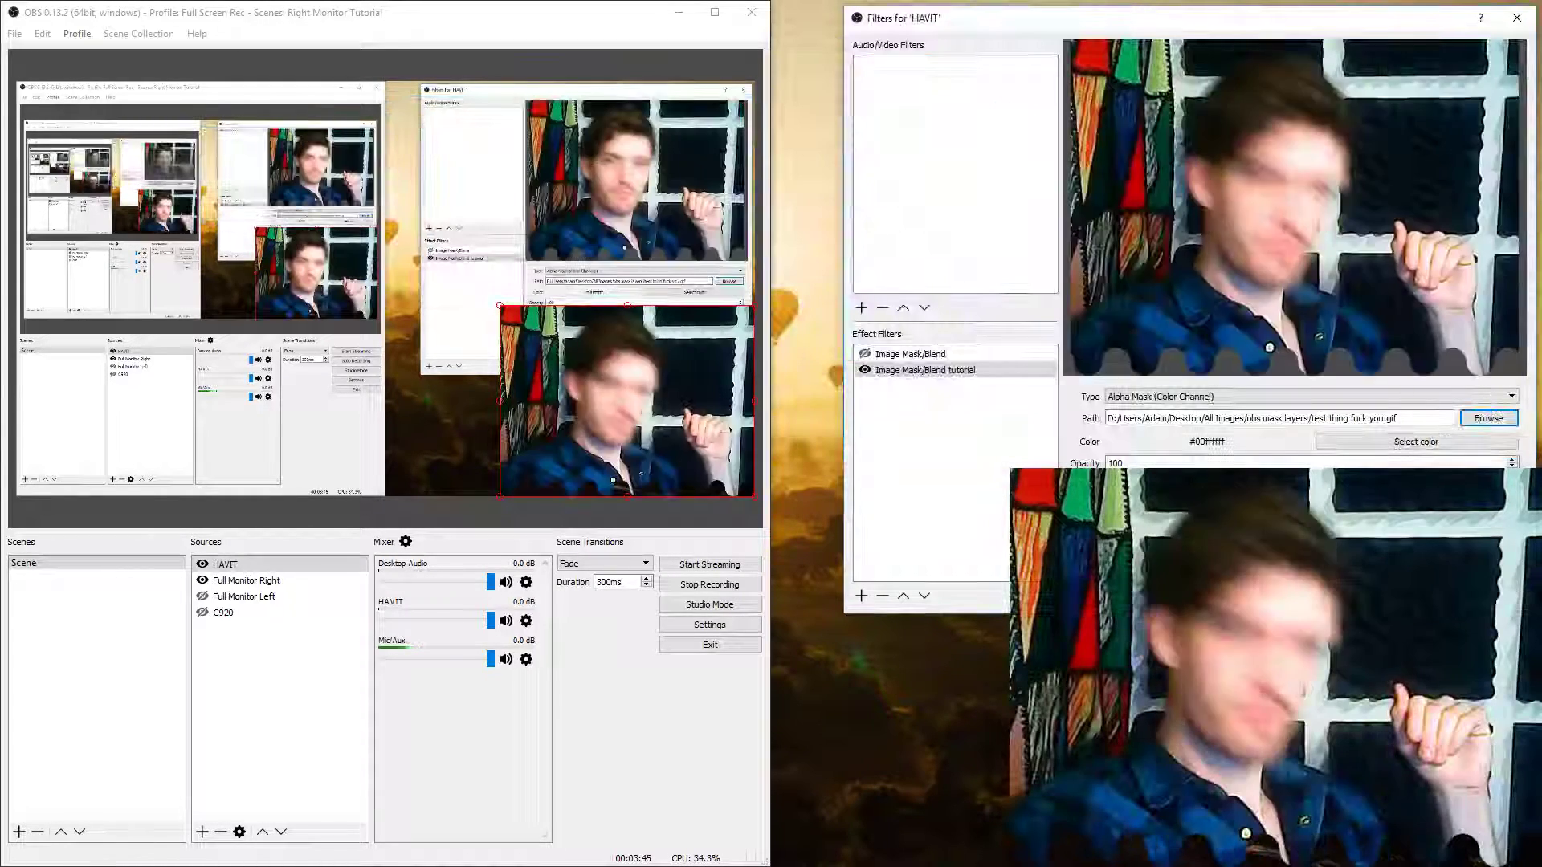
left_click_drag(710, 429, 678, 379)
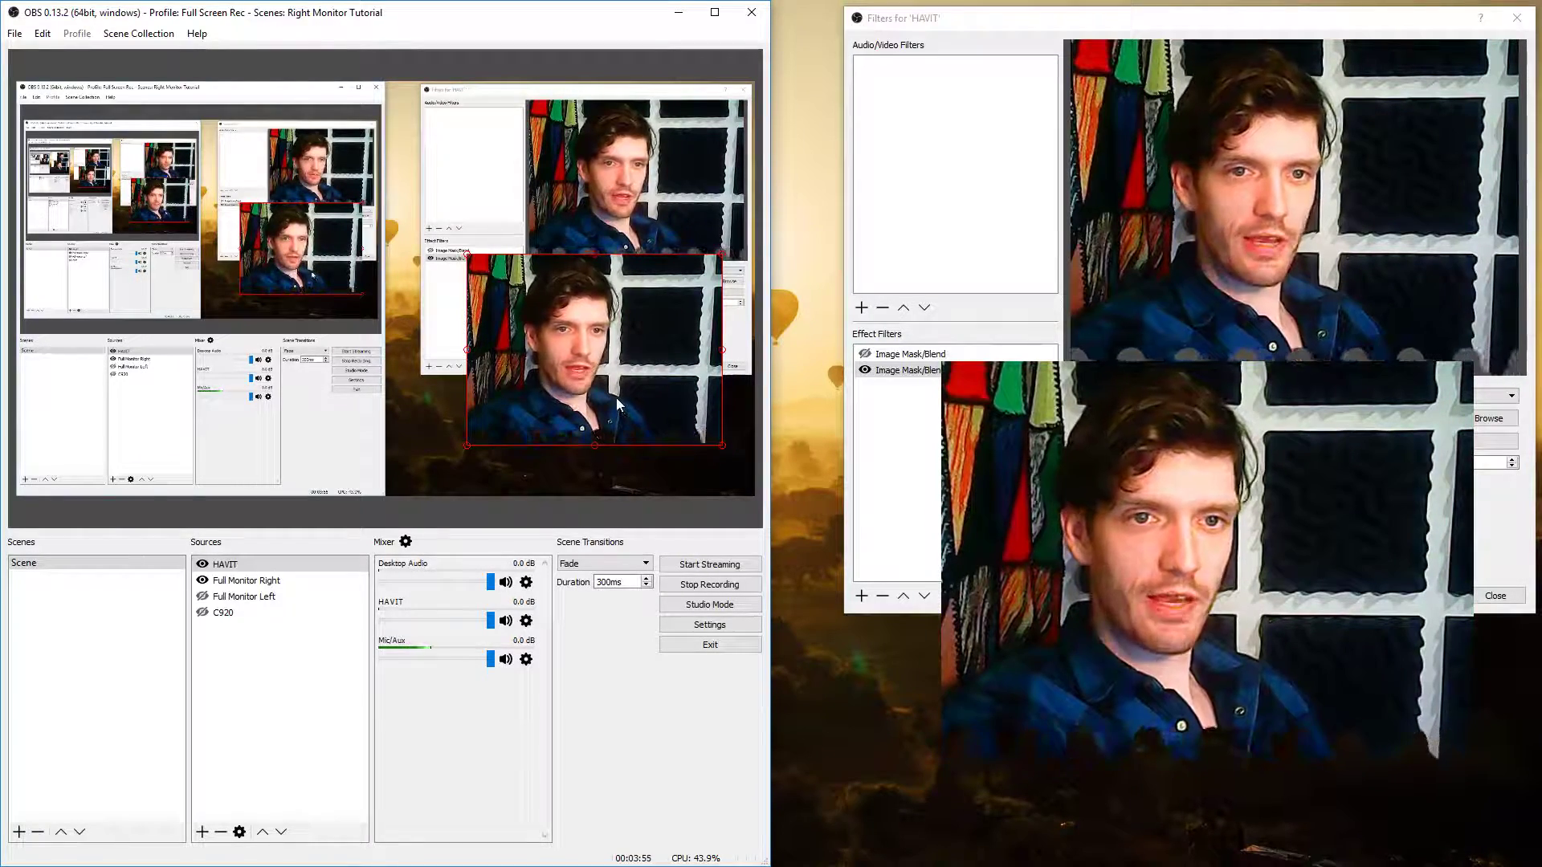
left_click_drag(618, 397, 642, 213)
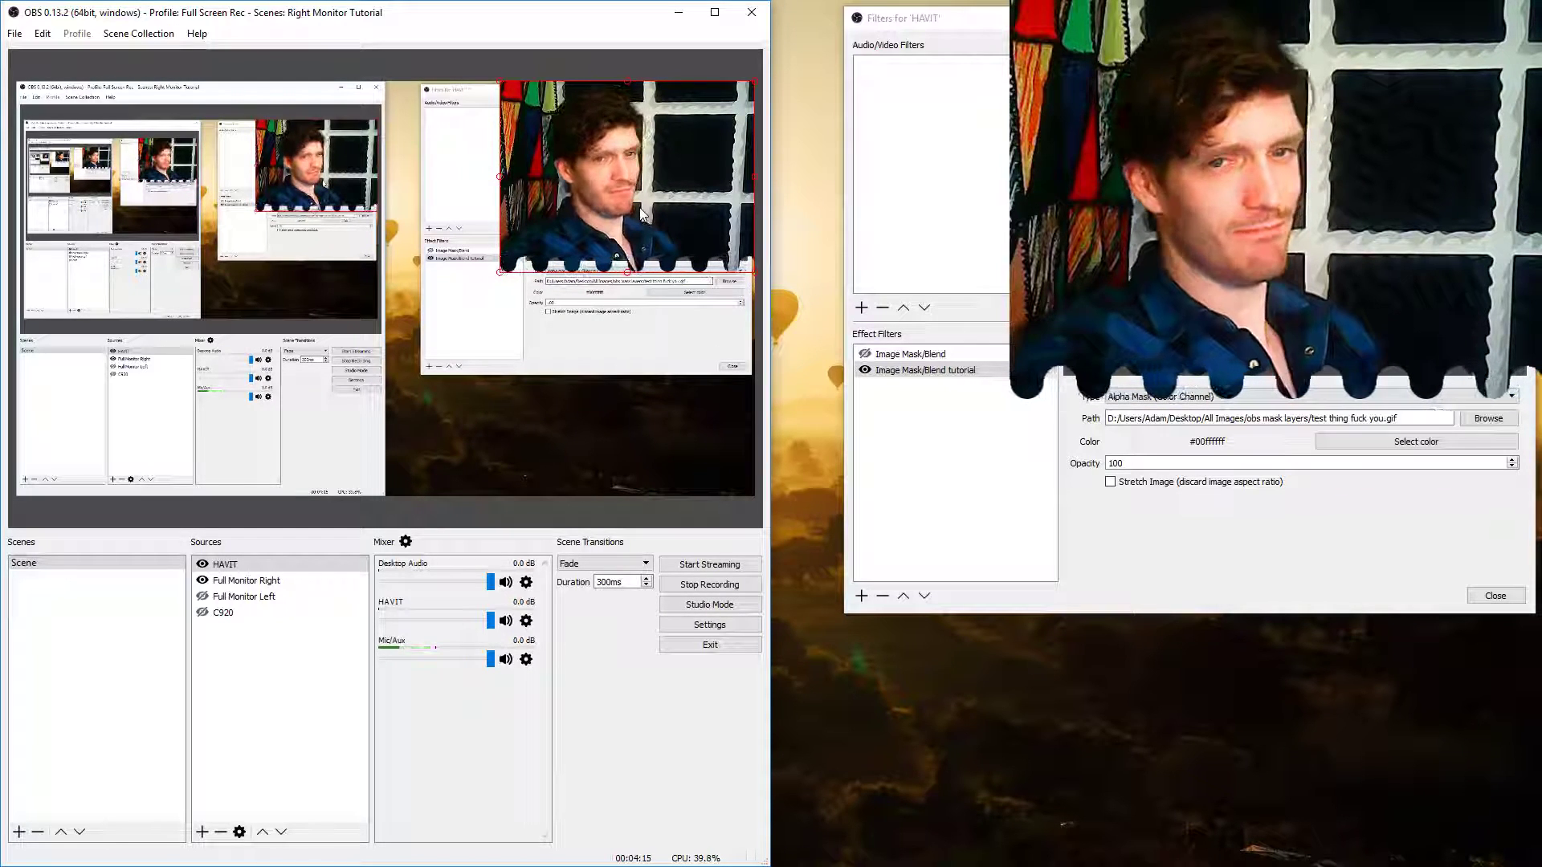
left_click(862, 309)
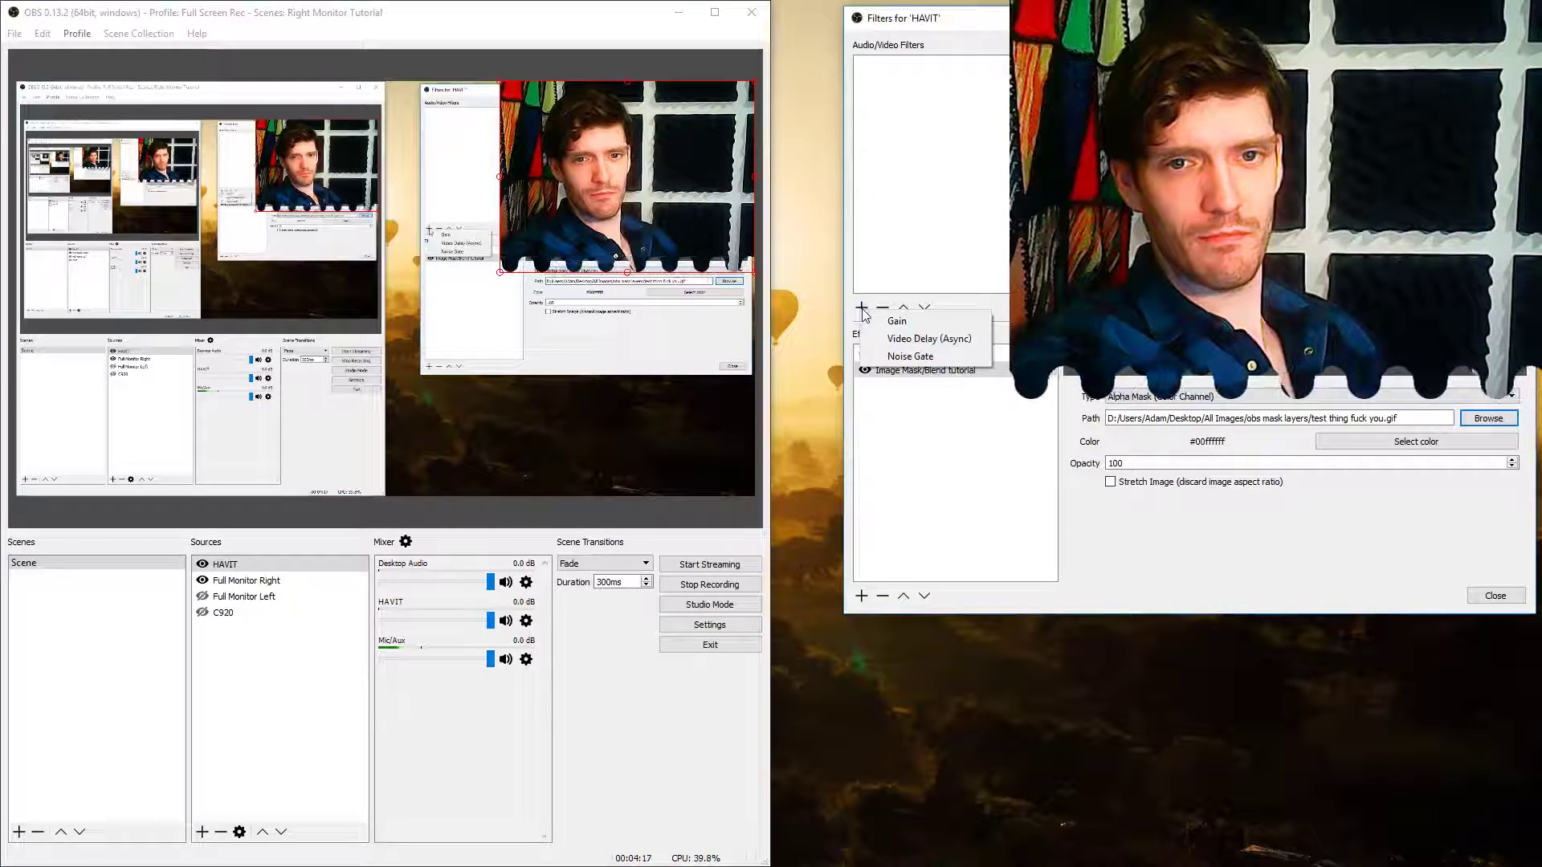
left_click(651, 269)
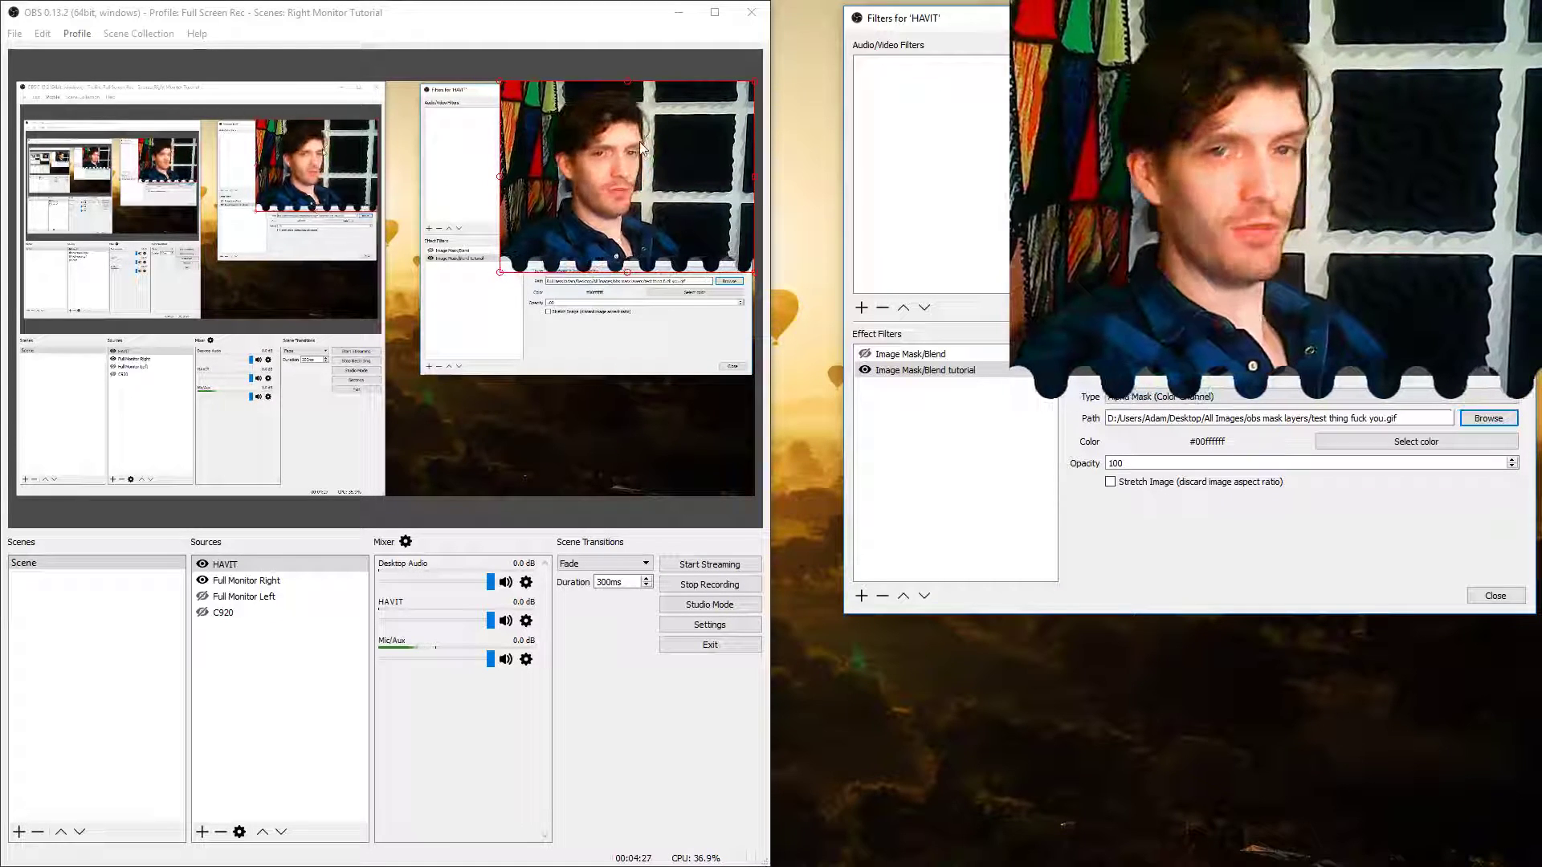
mouse_move(640, 141)
left_mouse_down()
mouse_move(640, 380)
mouse_move(625, 213)
mouse_move(644, 151)
mouse_move(150, 150)
mouse_move(562, 323)
mouse_move(661, 314)
mouse_move(635, 153)
mouse_move(648, 152)
left_mouse_up()
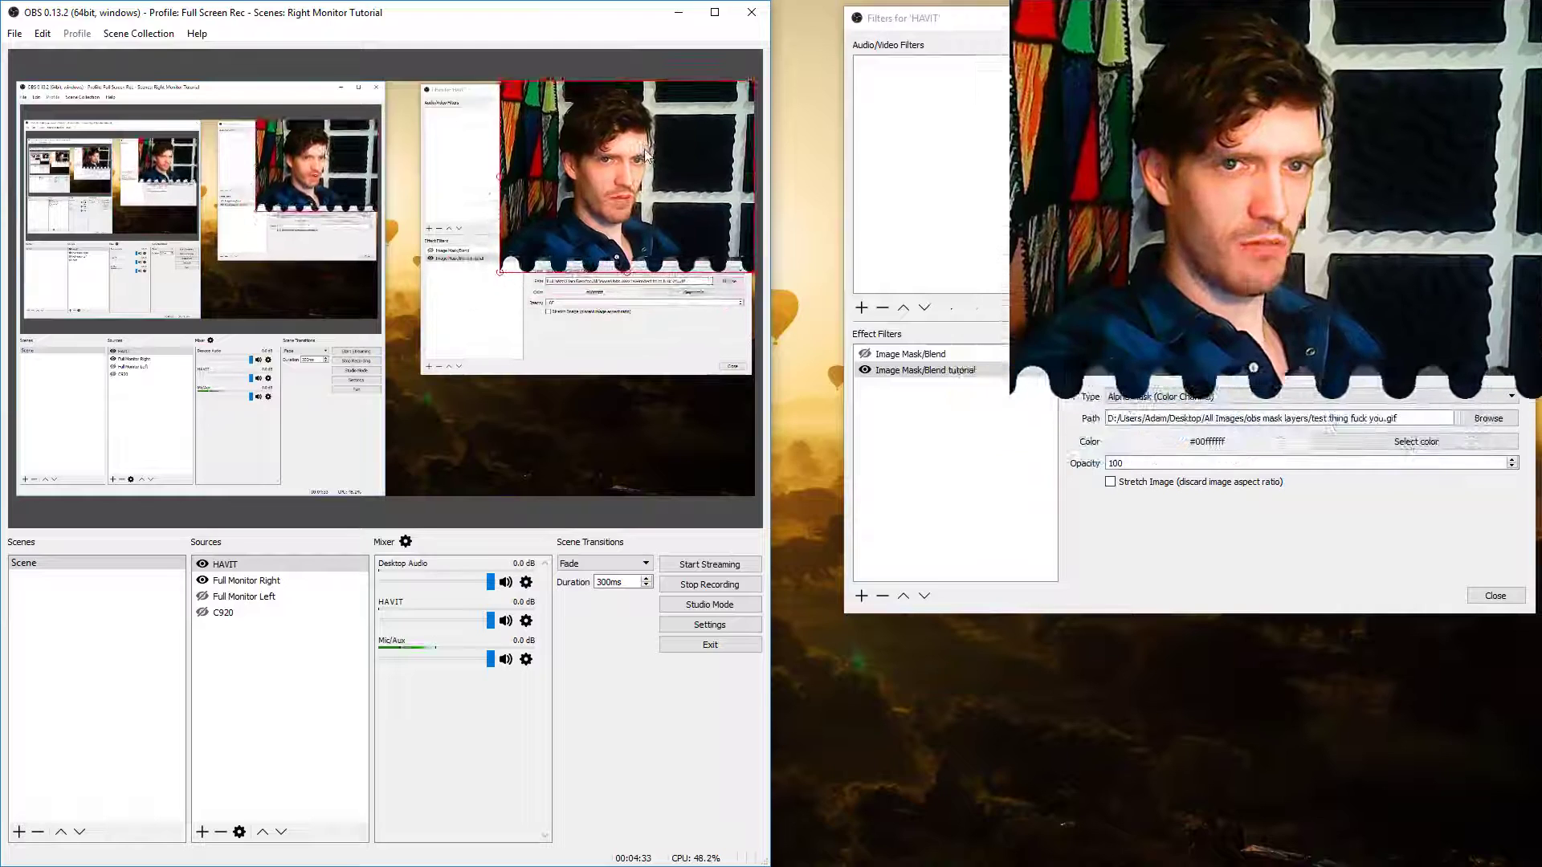